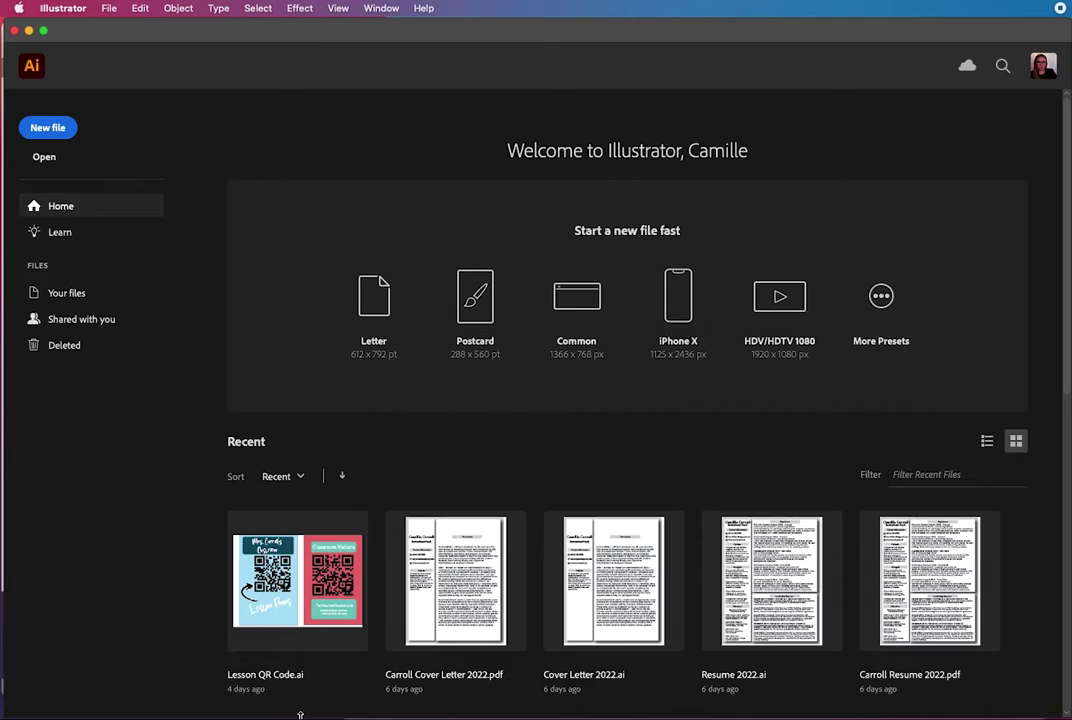
- Create a new document with an 8 in by 8 in artboard
{"action": "left_click", "coordinate": [43, 134]}
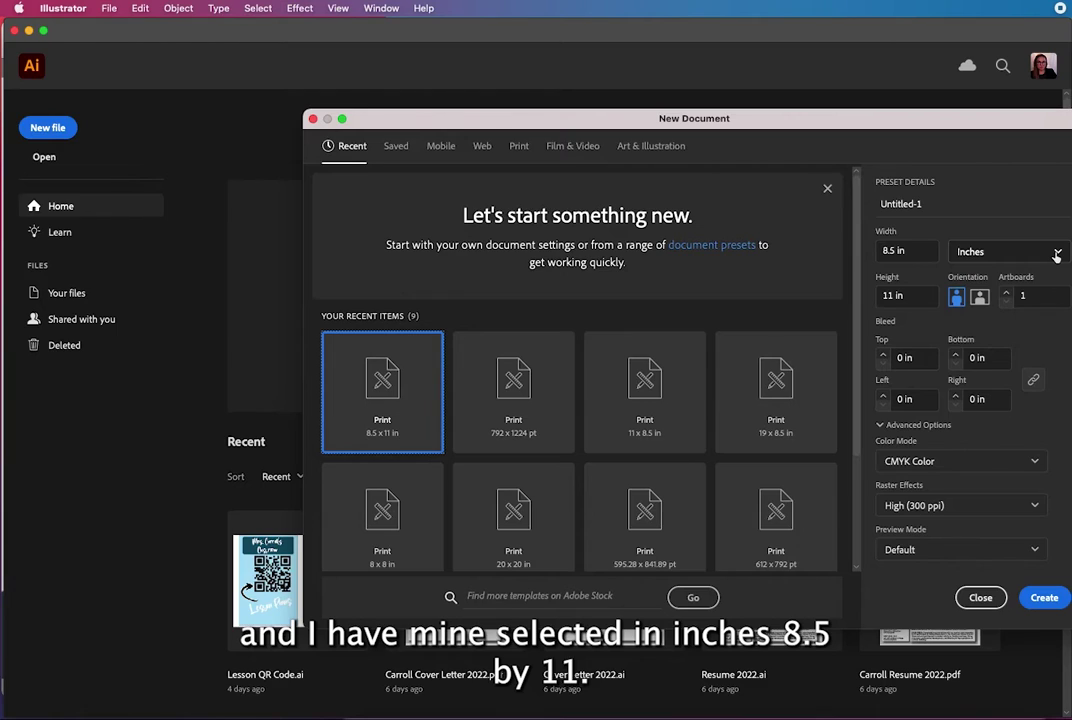
{"action": "left_click", "coordinate": [912, 251]}
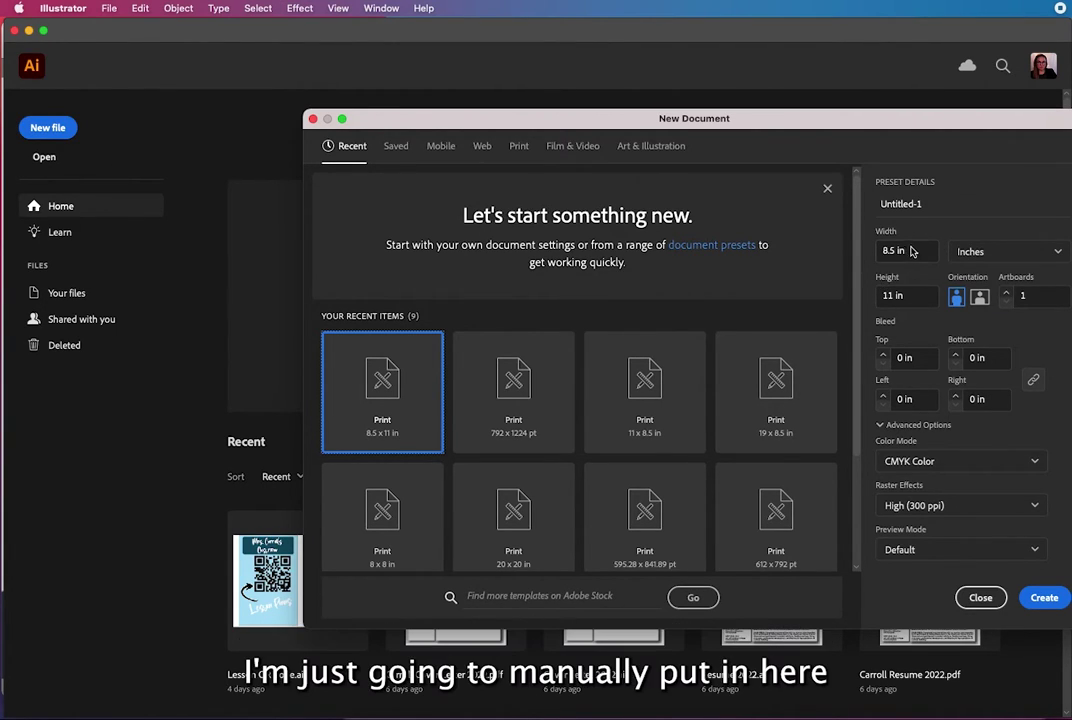
{"action": "left_click_drag", "start_coordinate": [916, 251], "coordinate": [854, 240]}
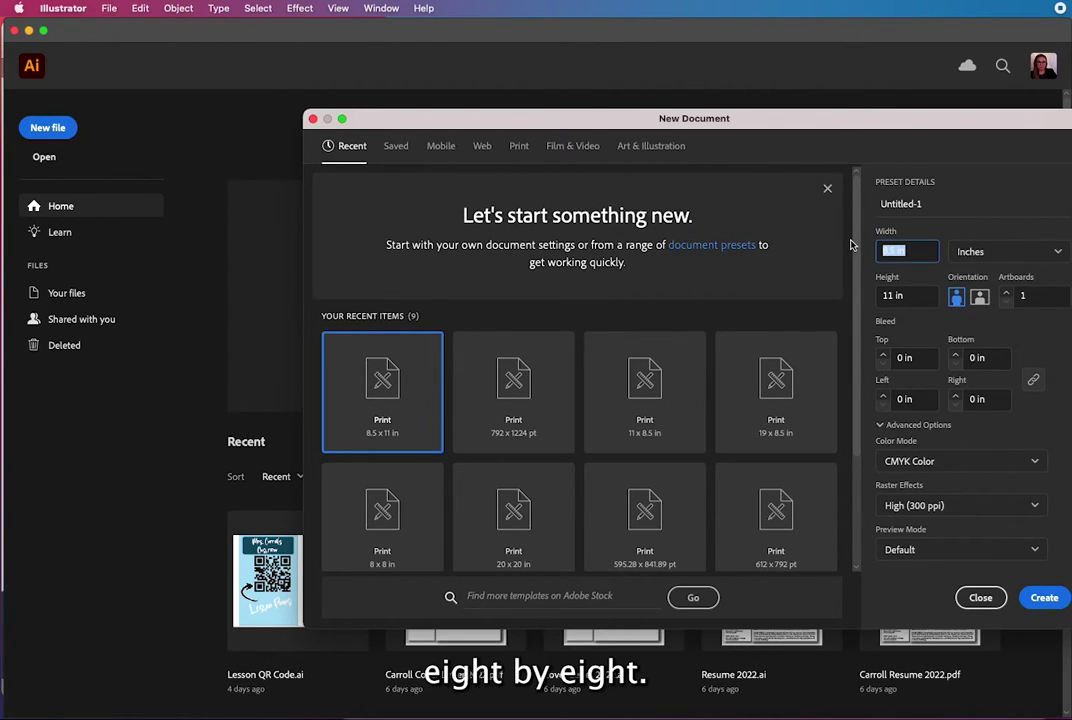
{"action": "type", "text": "8"}
{"action": "key", "text": "Tab"}
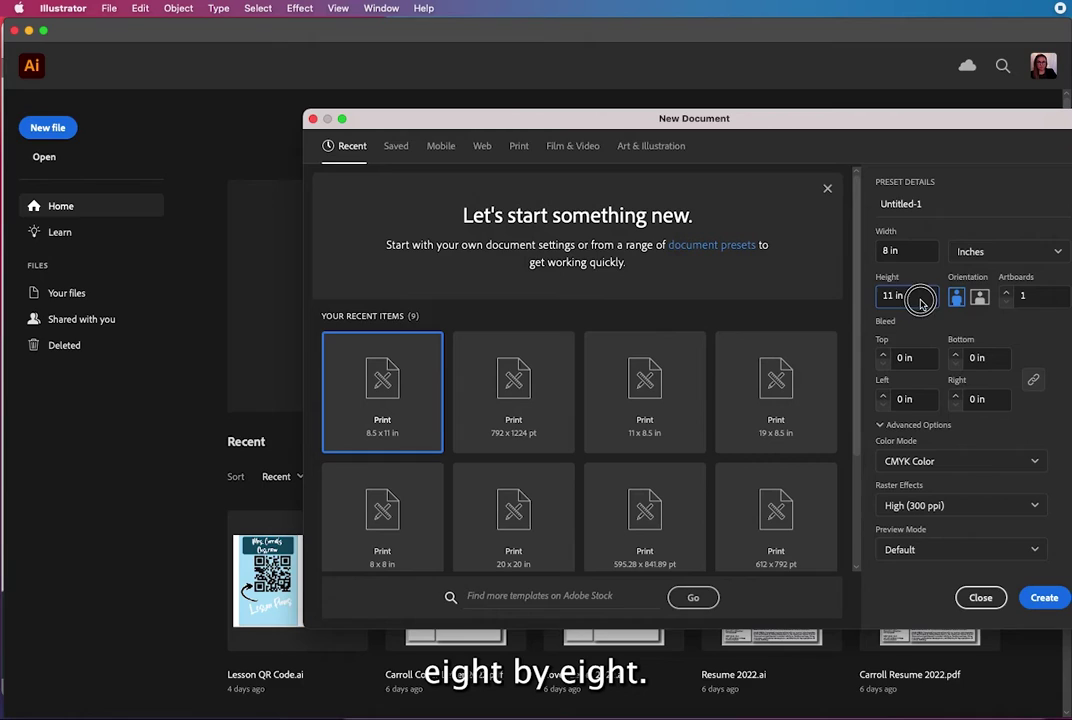
{"action": "type", "text": "8"}
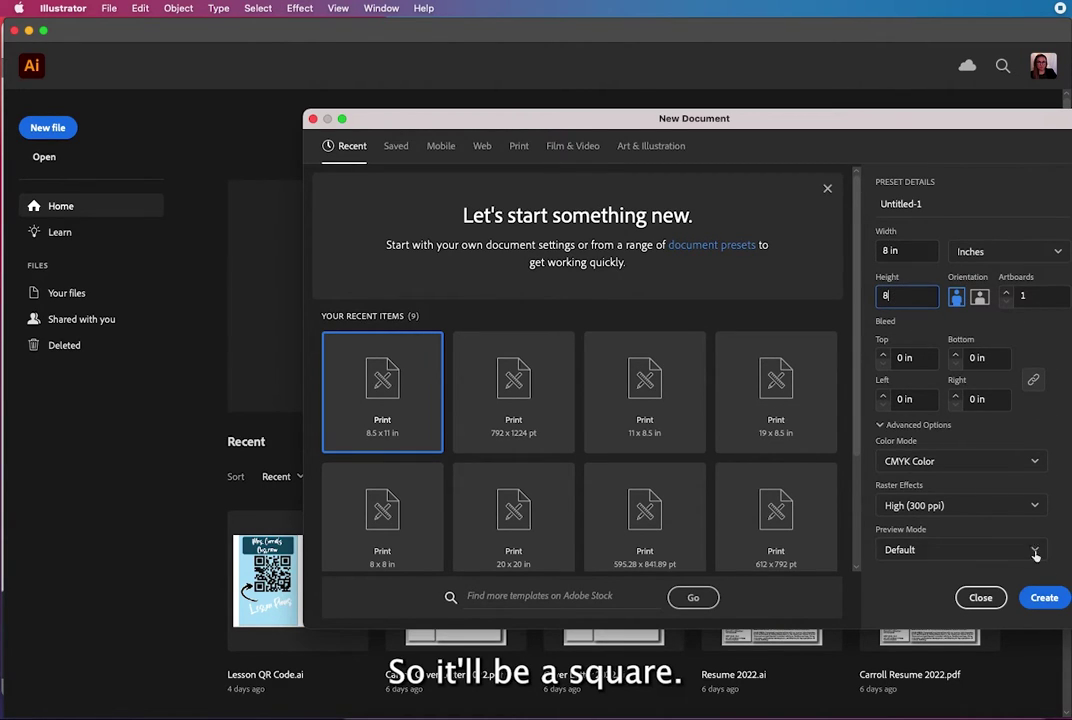
{"action": "left_click", "coordinate": [1052, 603]}
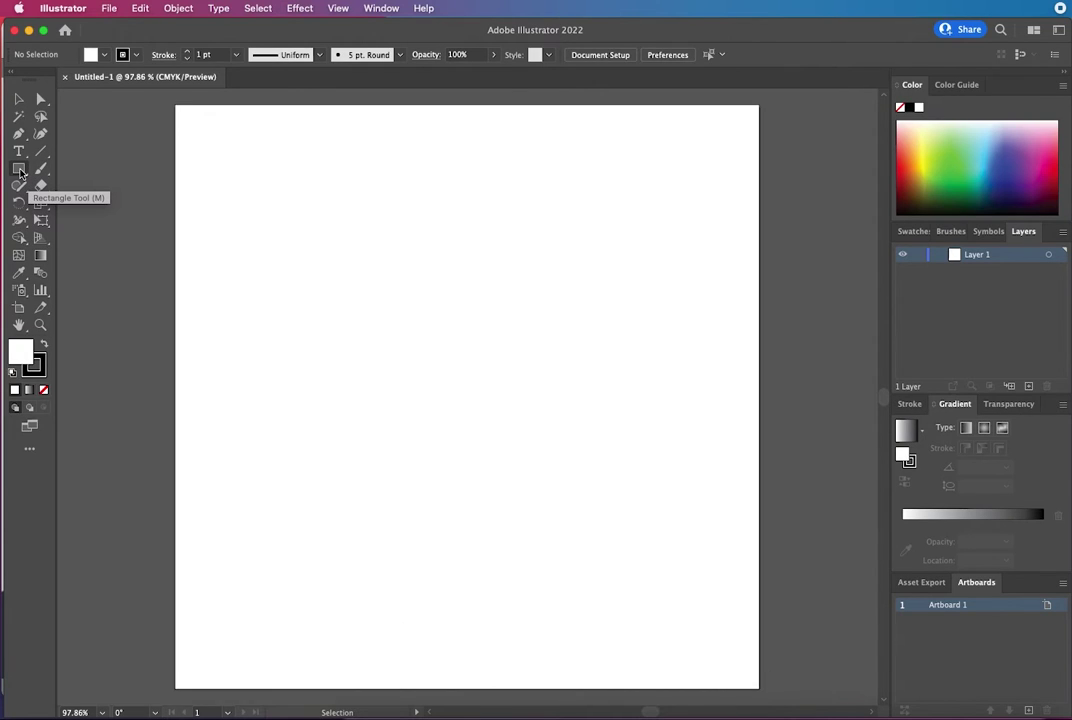
- Choose the Rectangle tool with a black fill and the stroke set to None
{"action": "left_click", "coordinate": [21, 171]}
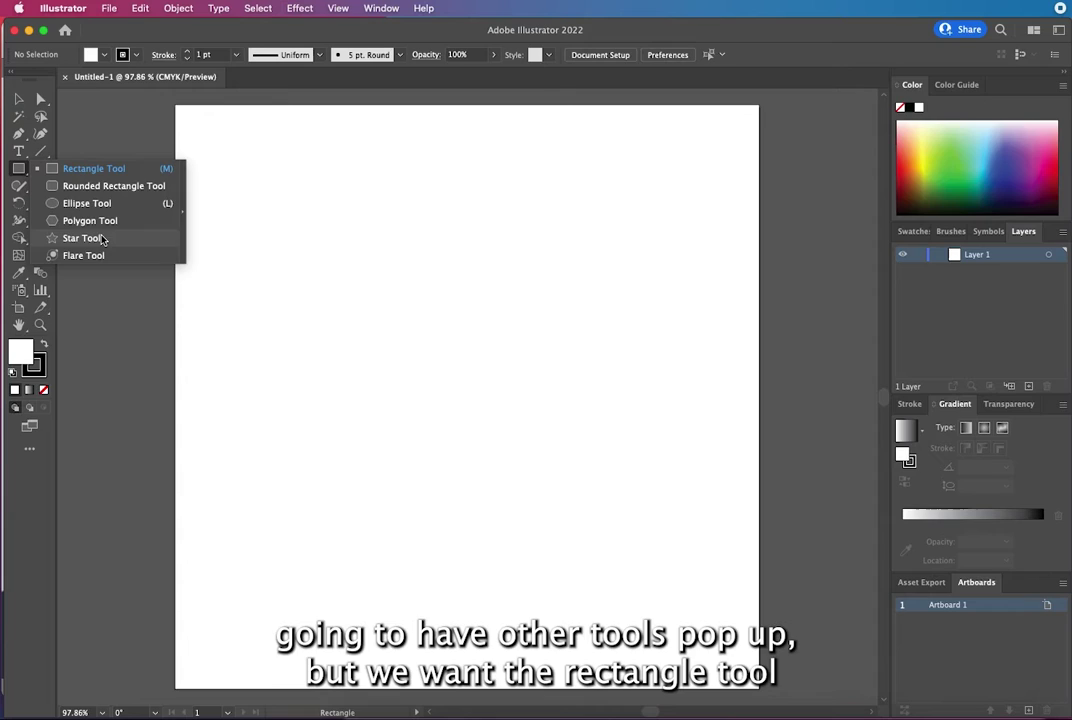
{"action": "left_click", "coordinate": [93, 176]}
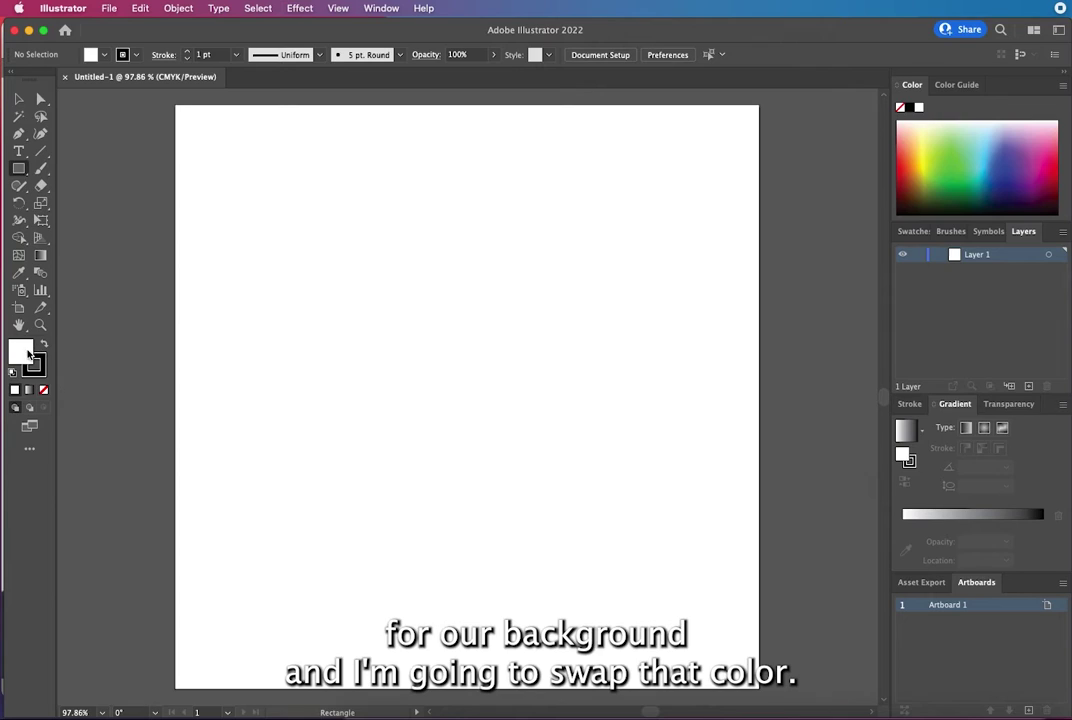
{"action": "left_click", "coordinate": [44, 346]}
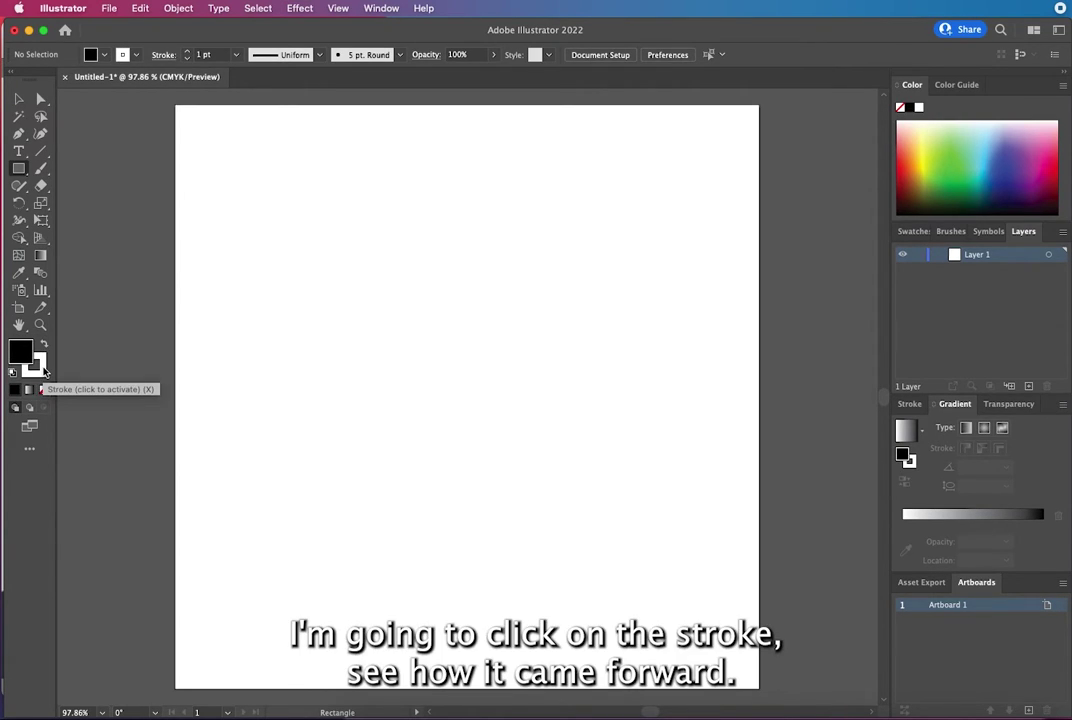
{"action": "left_click", "coordinate": [44, 371]}
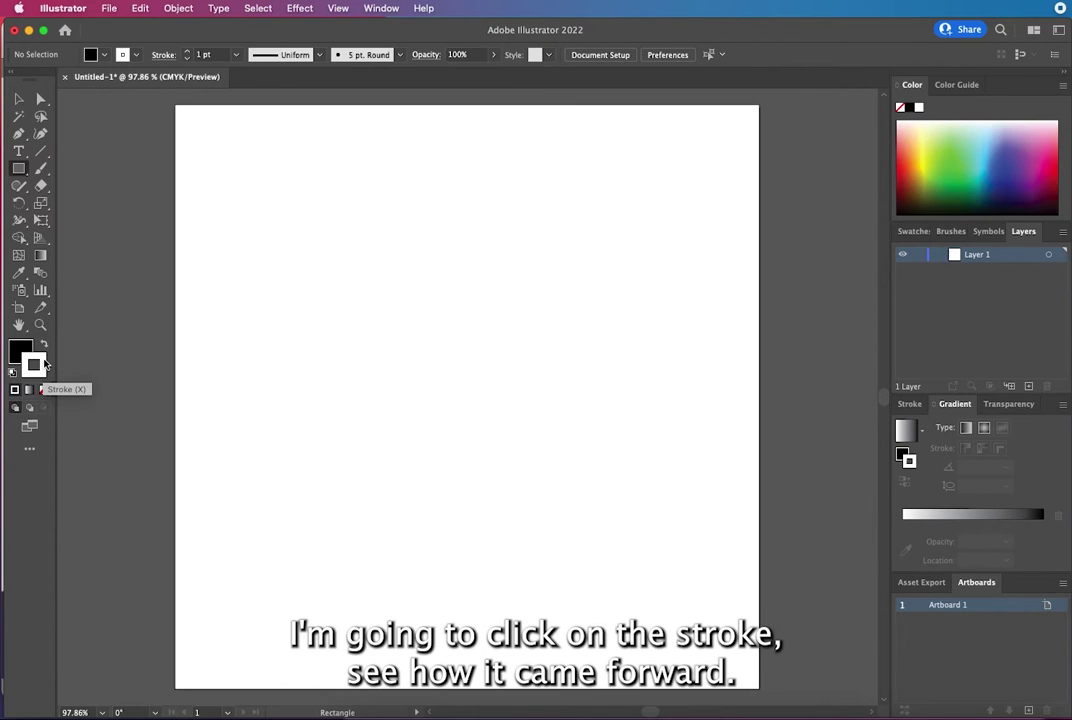
{"action": "left_click", "coordinate": [33, 352]}
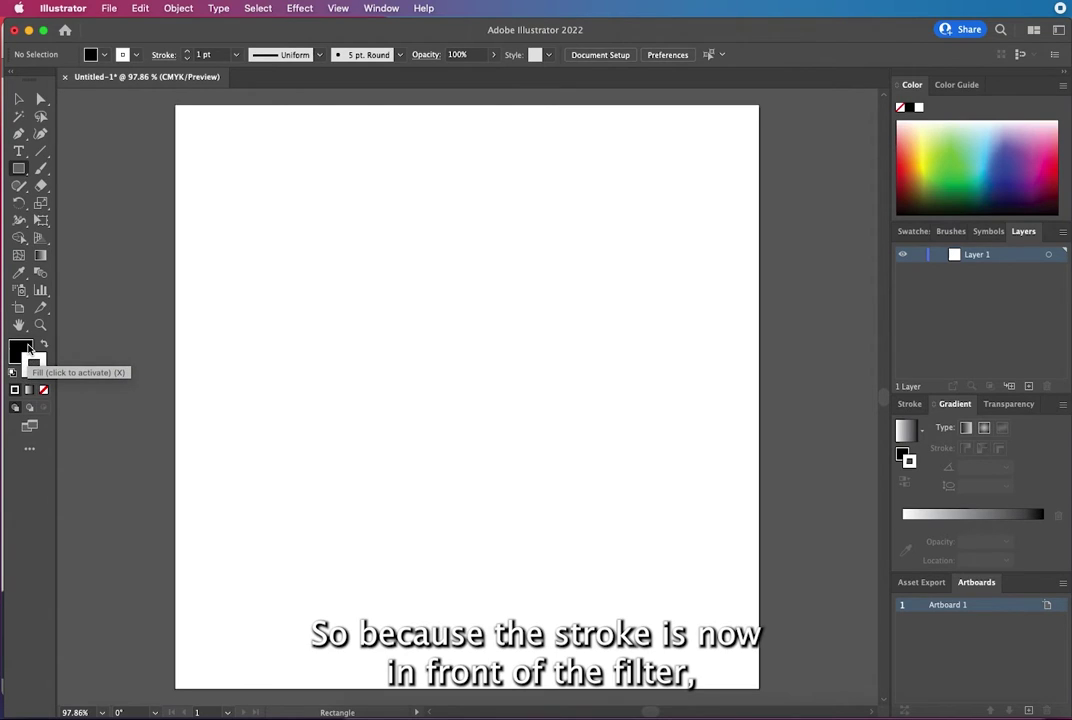
{"action": "left_click", "coordinate": [37, 364]}
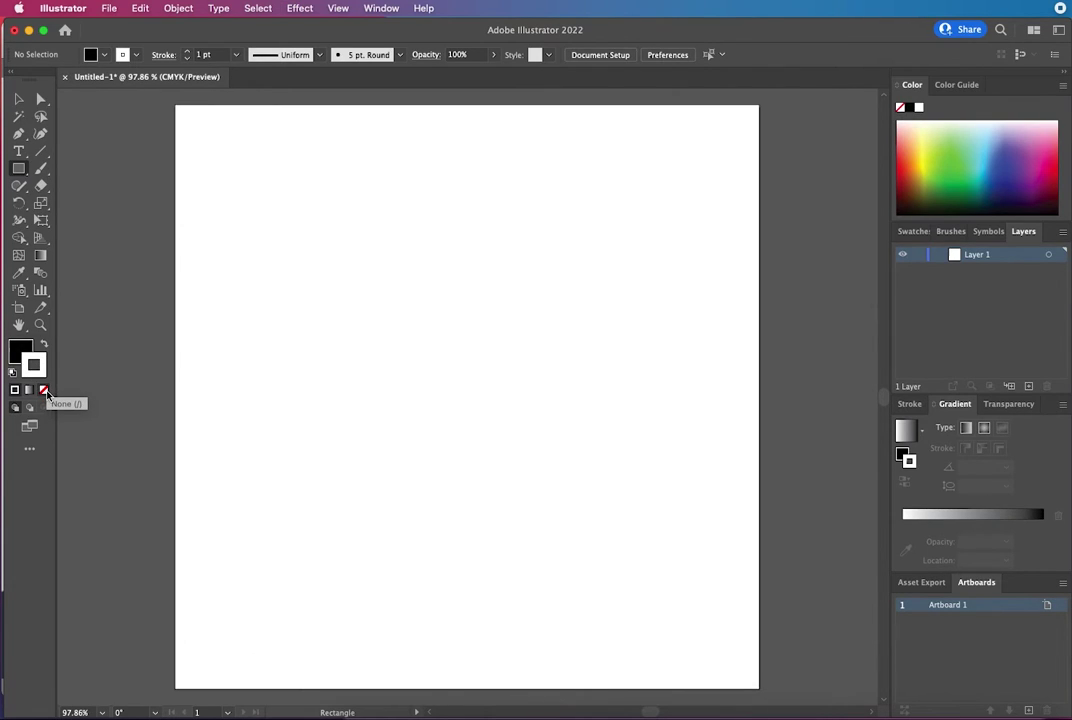
{"action": "left_click", "coordinate": [44, 391]}
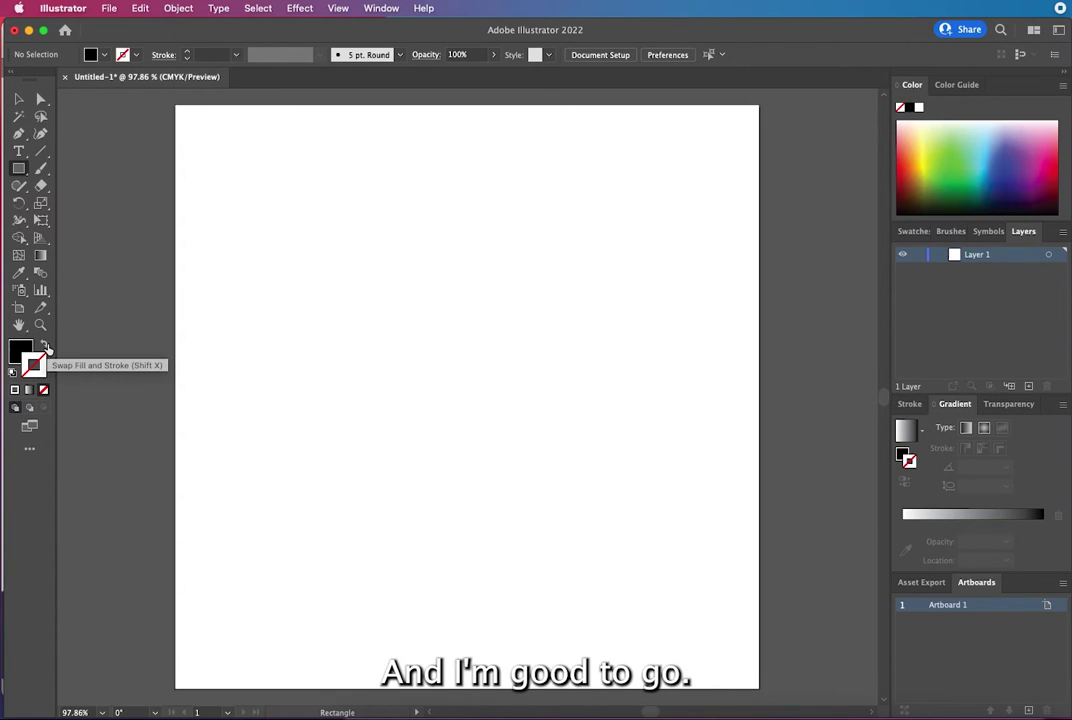
- Create an 8 in by 8 in black rectangle using exact dimensions
{"action": "left_click", "coordinate": [446, 279]}
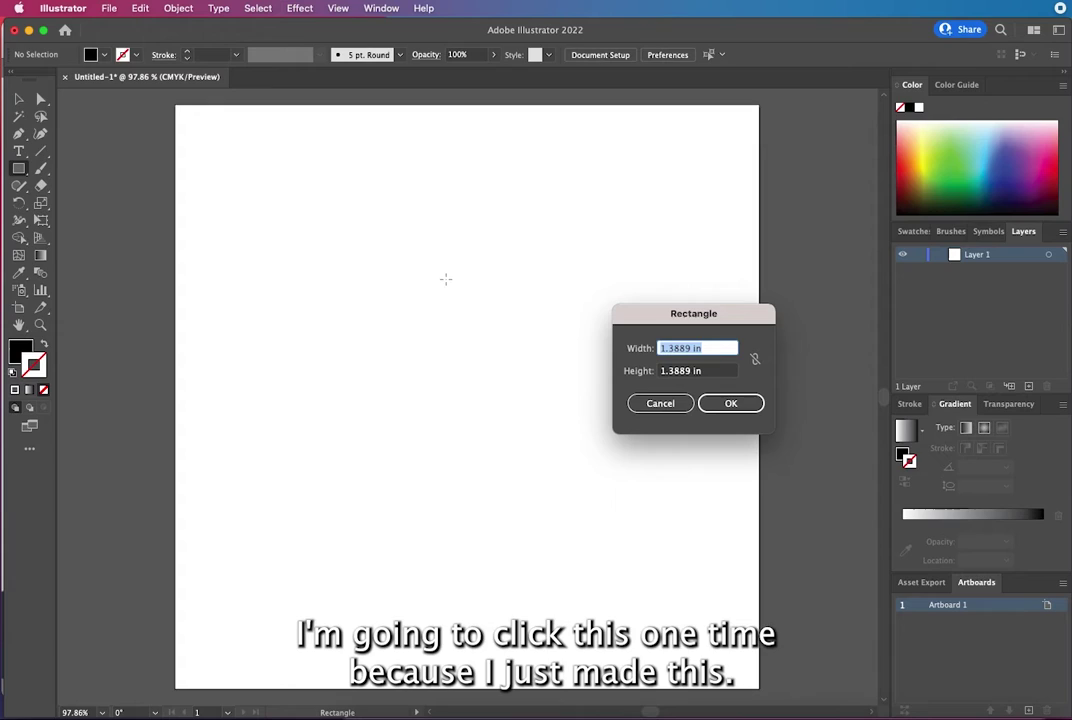
{"action": "type", "text": "8"}
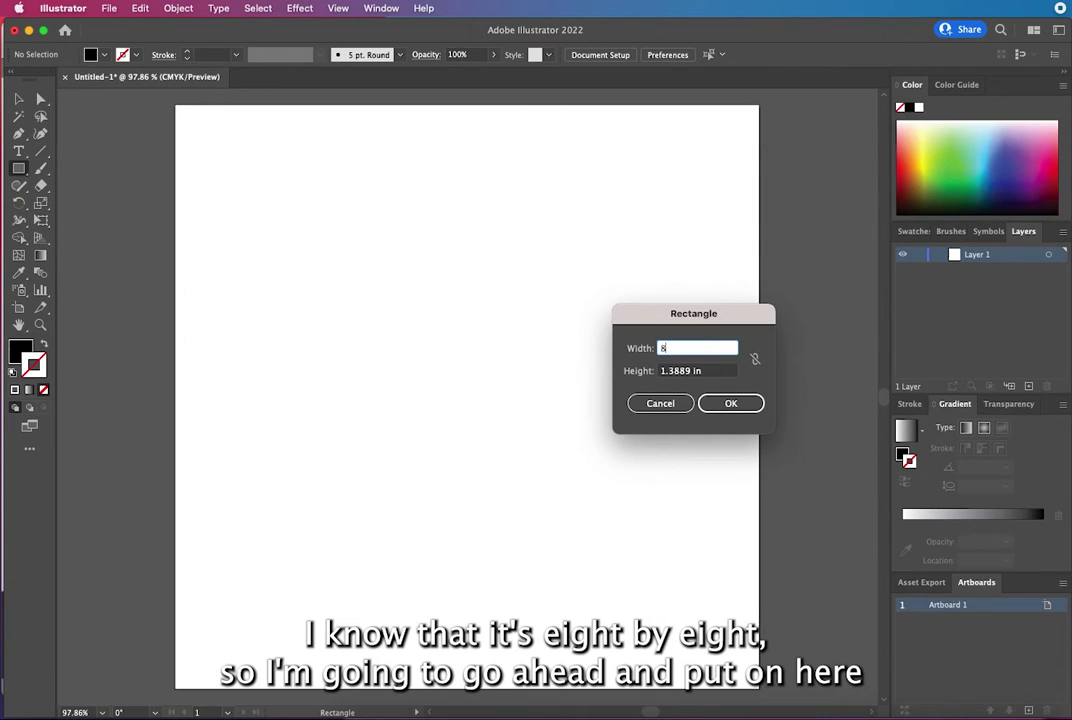
{"action": "left_click", "coordinate": [706, 371]}
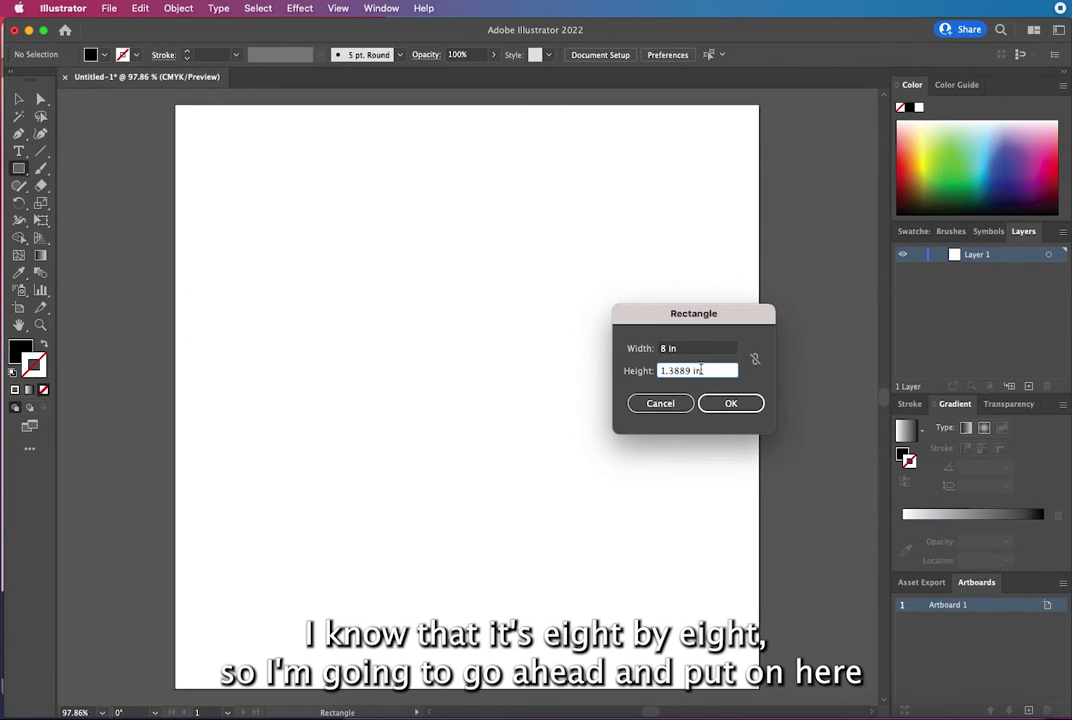
{"action": "left_click_drag", "start_coordinate": [701, 370], "coordinate": [634, 370]}
{"action": "type", "text": "8"}
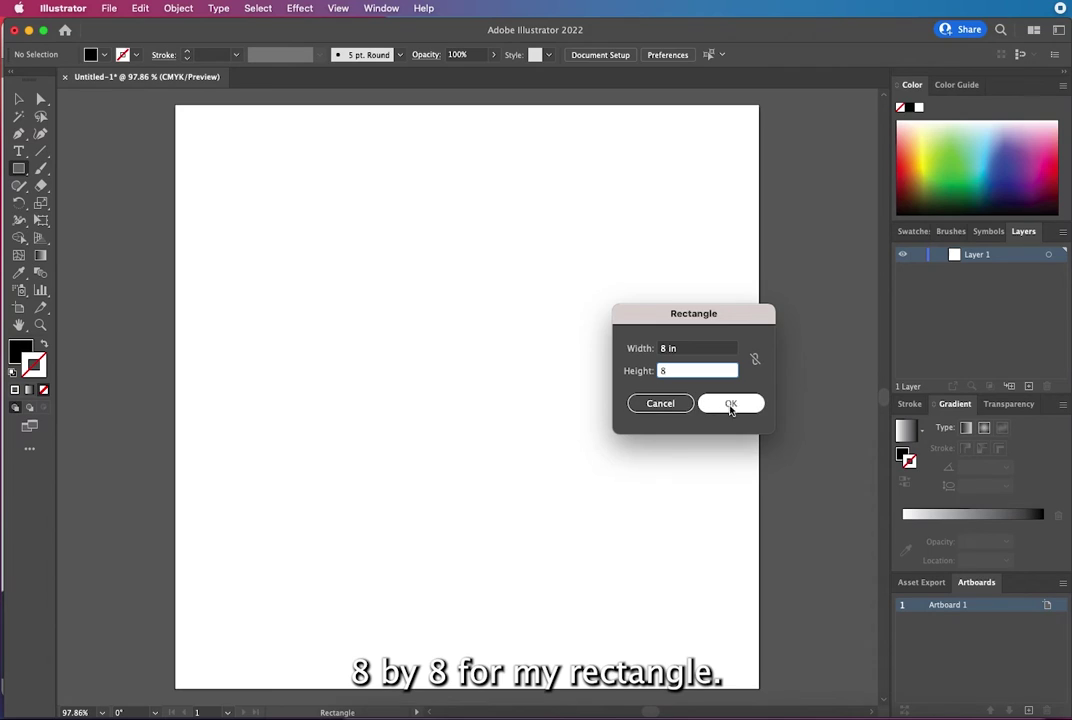
{"action": "left_click", "coordinate": [731, 404]}
- Move the black rectangle so it covers the artboard, then deselect it
{"action": "left_click", "coordinate": [18, 100]}
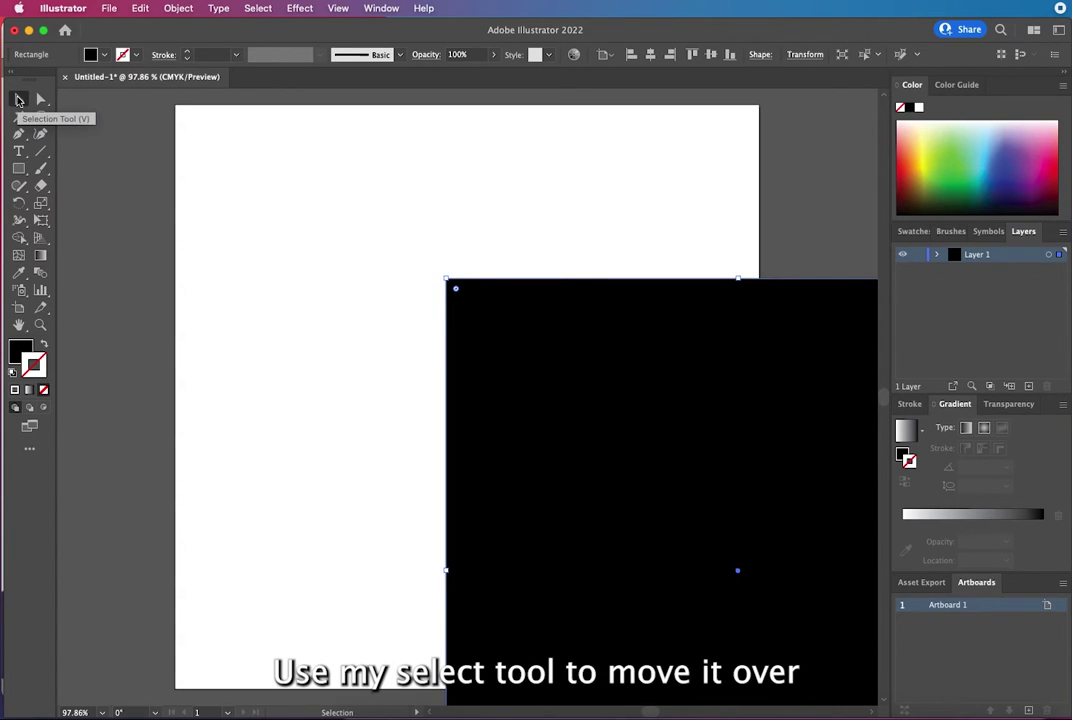
{"action": "left_click_drag", "start_coordinate": [795, 503], "coordinate": [525, 327]}
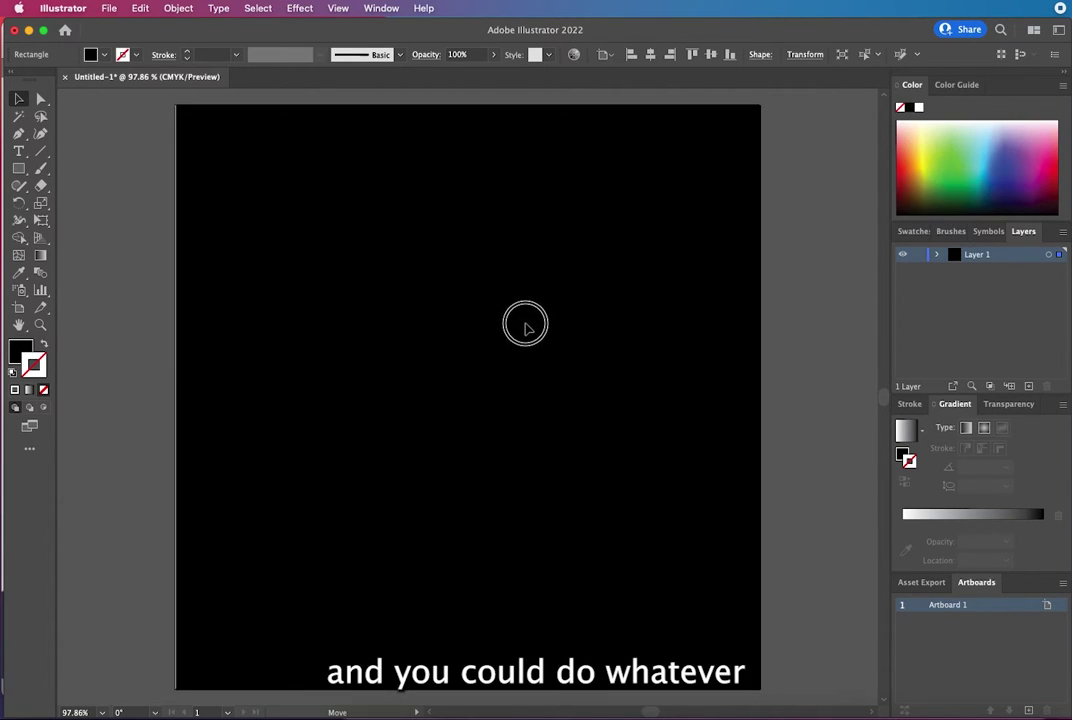
{"action": "left_click", "coordinate": [815, 390]}
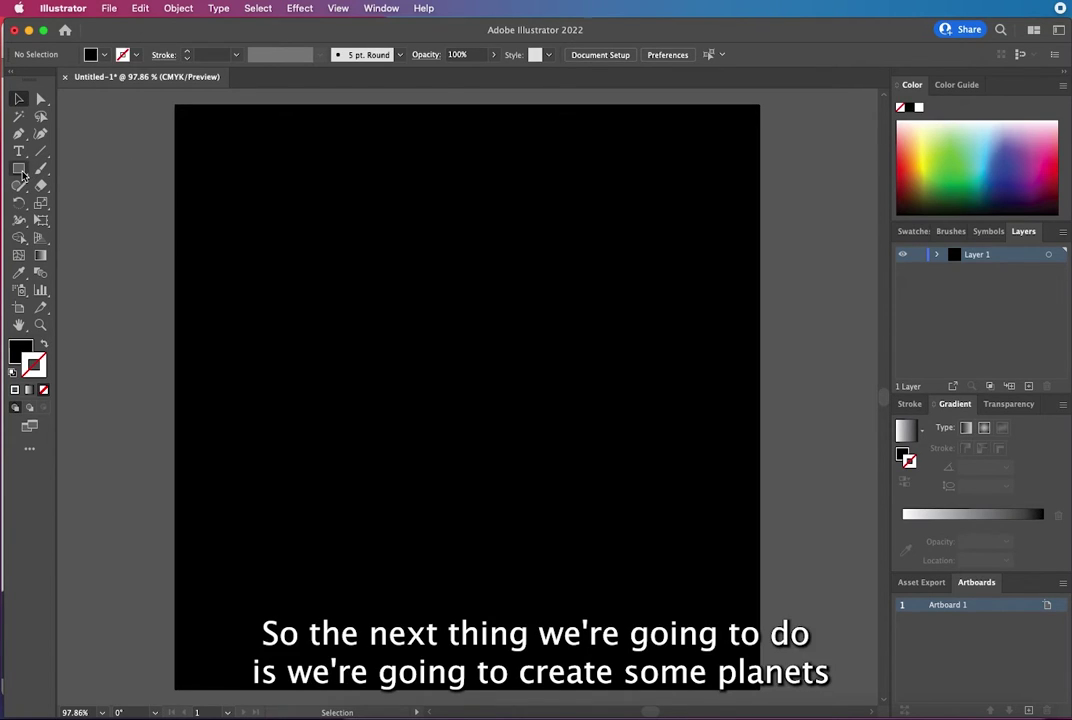
- Pick the Ellipse tool and set the fill to bright red-orange (ff3600)
{"action": "left_click_drag", "start_coordinate": [20, 171], "coordinate": [90, 203]}
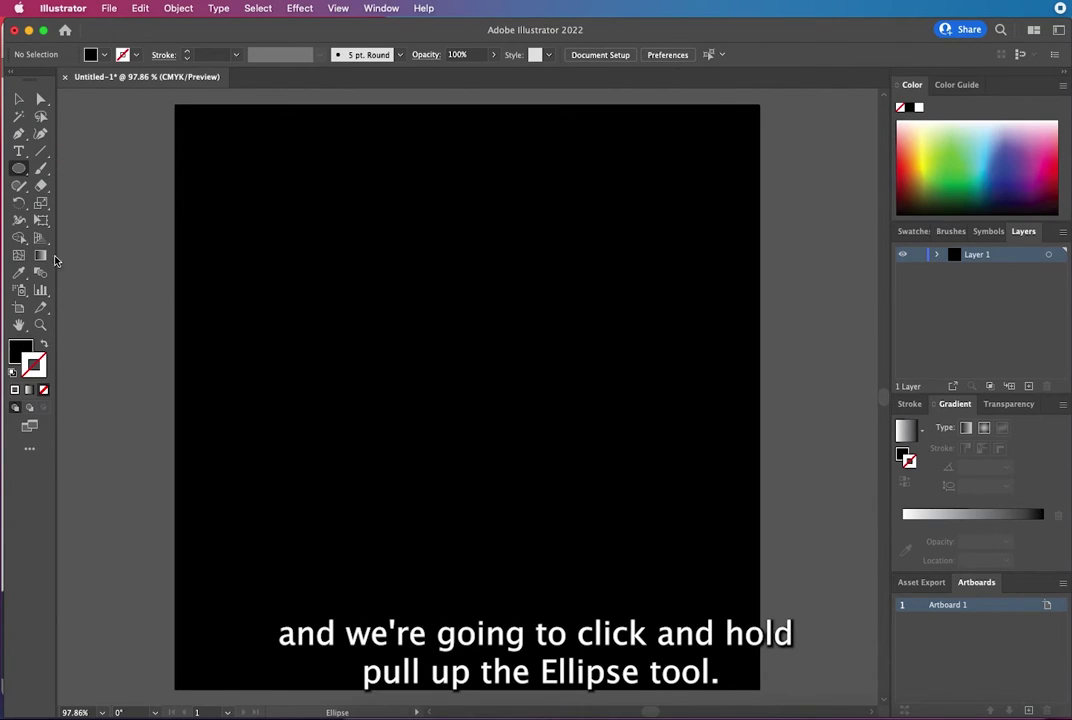
{"action": "double_click", "coordinate": [32, 347]}
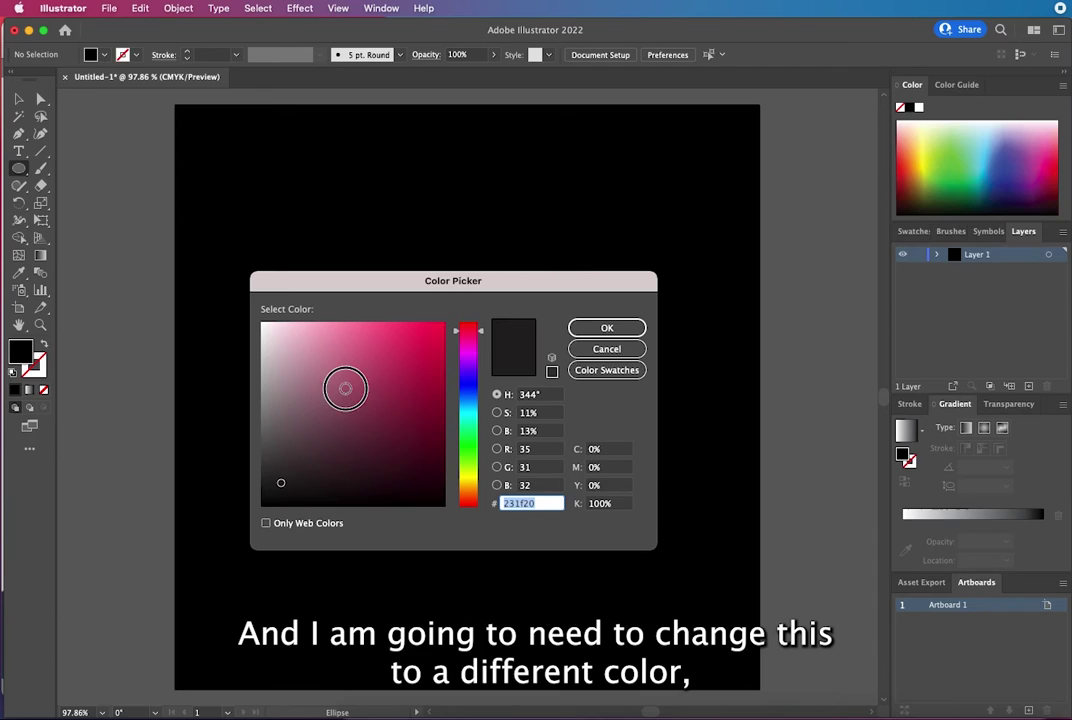
{"action": "mouse_move", "coordinate": [342, 383]}
{"action": "left_mouse_down"}
{"action": "mouse_move", "coordinate": [371, 383]}
{"action": "mouse_move", "coordinate": [416, 350]}
{"action": "mouse_move", "coordinate": [476, 502]}
{"action": "left_mouse_up"}
{"action": "left_click", "coordinate": [432, 345]}
{"action": "left_click_drag", "start_coordinate": [432, 345], "coordinate": [448, 320]}
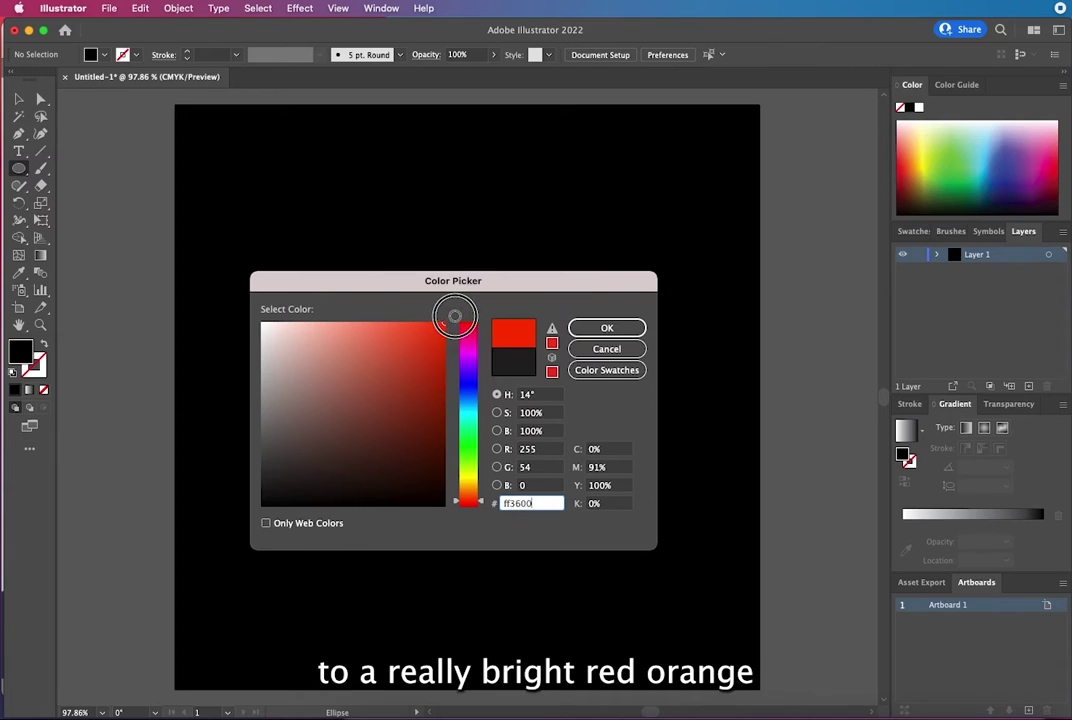
{"action": "left_click", "coordinate": [628, 329]}
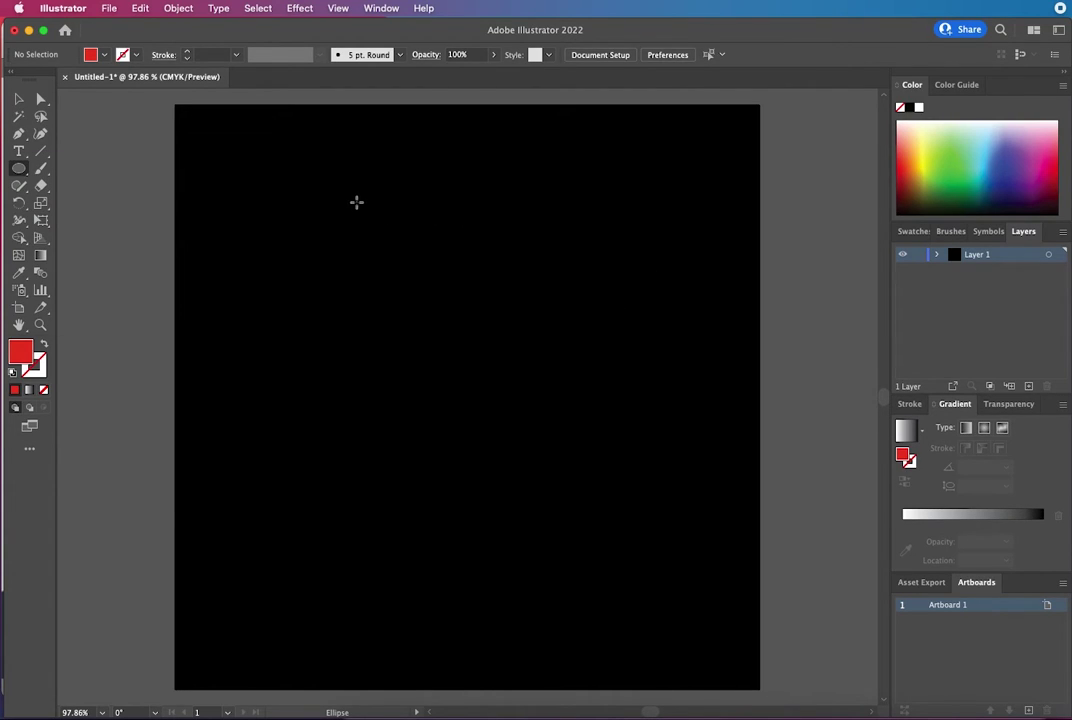
- Shift-drag a perfect red circle near the artboard's upper left
{"action": "left_click_drag", "start_coordinate": [308, 182], "coordinate": [421, 341]}
{"action": "key", "text": "shift"}
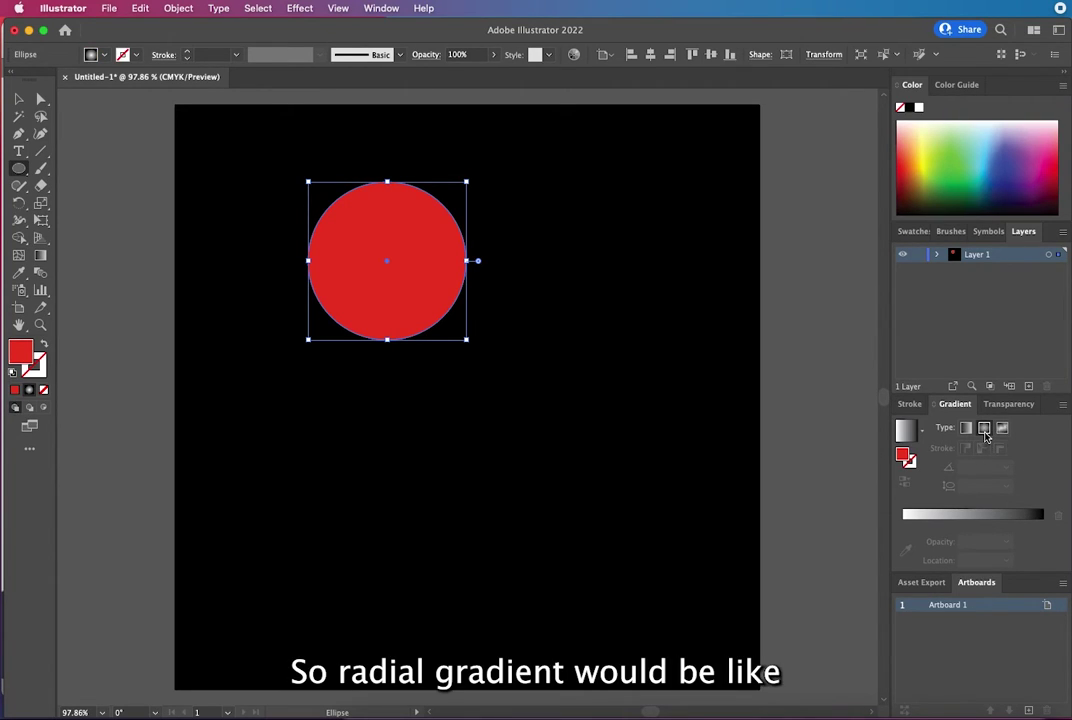
- Apply a radial gradient to the circle and make its centre stop light blue
{"action": "left_click", "coordinate": [984, 429]}
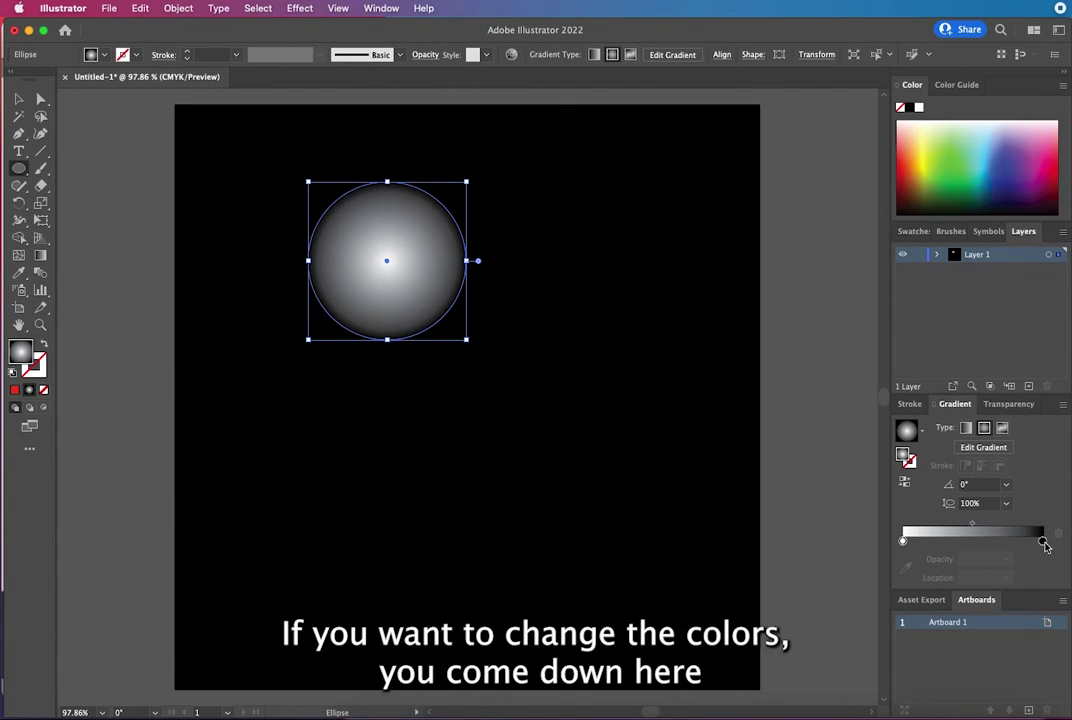
{"action": "double_click", "coordinate": [903, 541]}
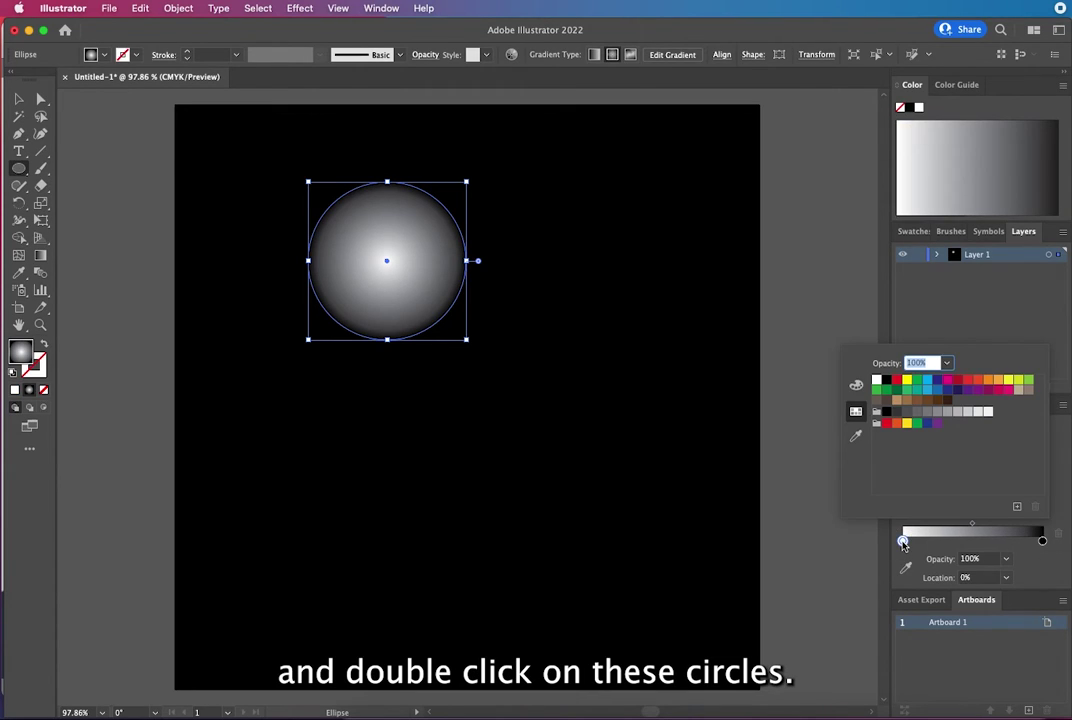
{"action": "left_click", "coordinate": [947, 380]}
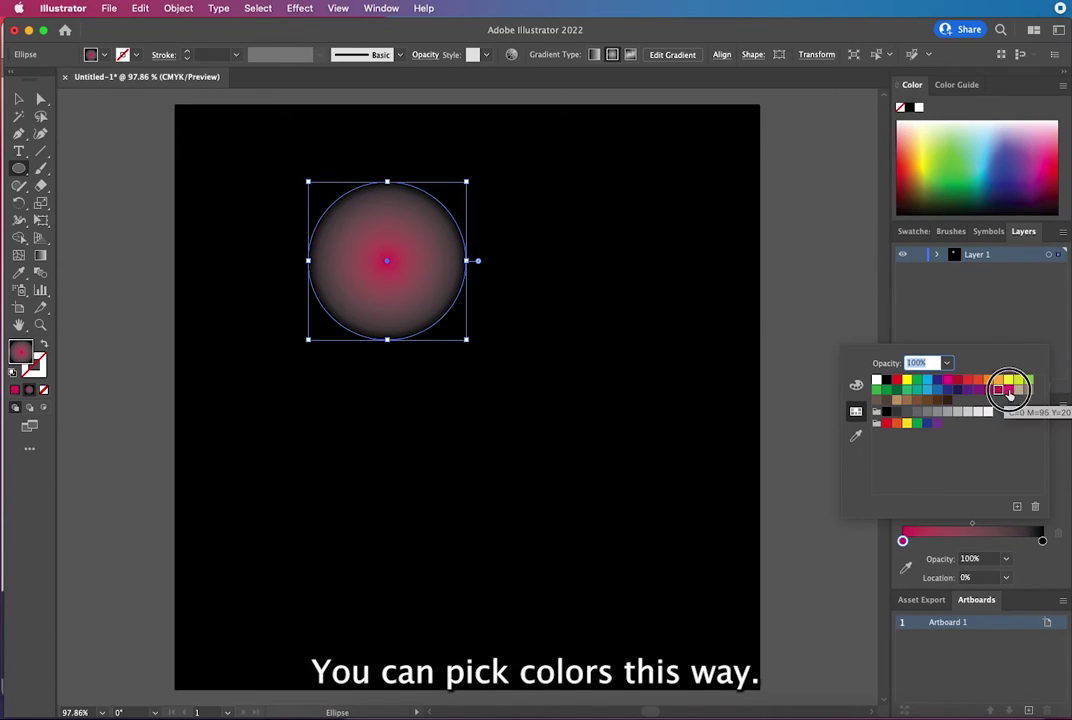
{"action": "left_click", "coordinate": [1007, 390]}
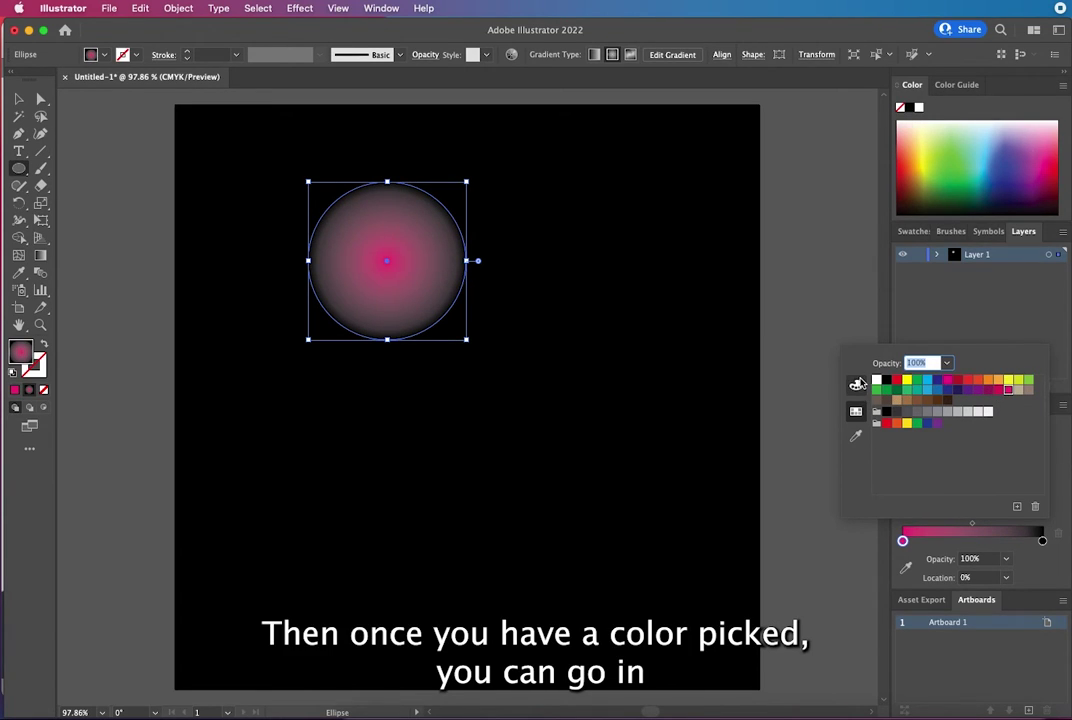
{"action": "left_click", "coordinate": [856, 385]}
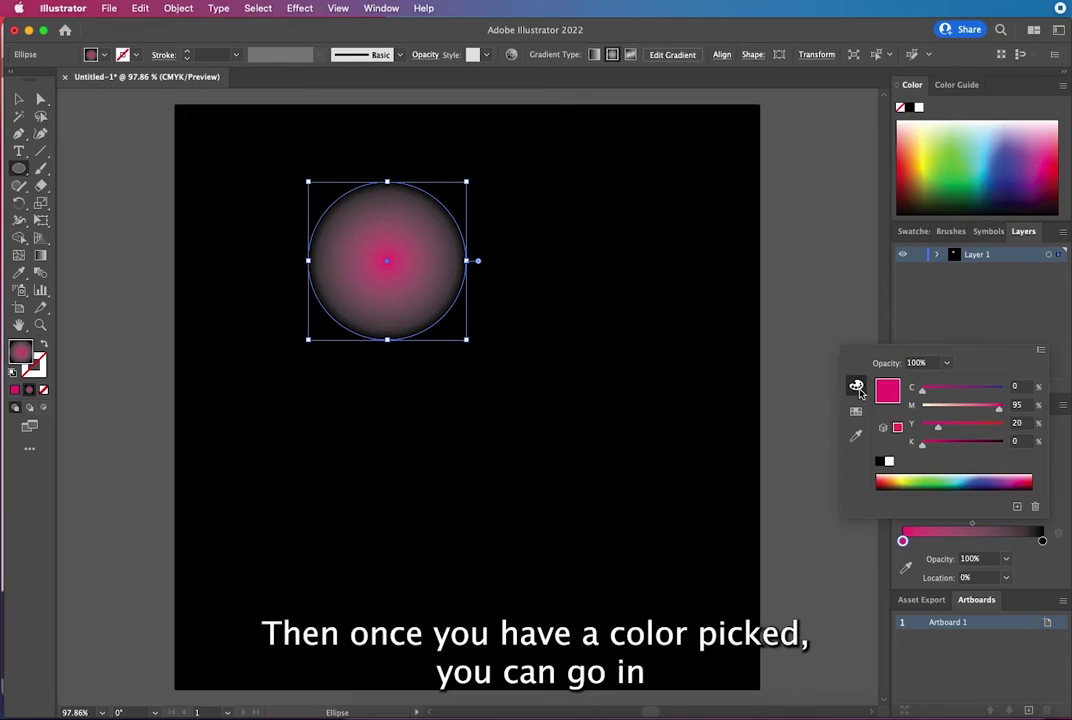
{"action": "left_click", "coordinate": [930, 481]}
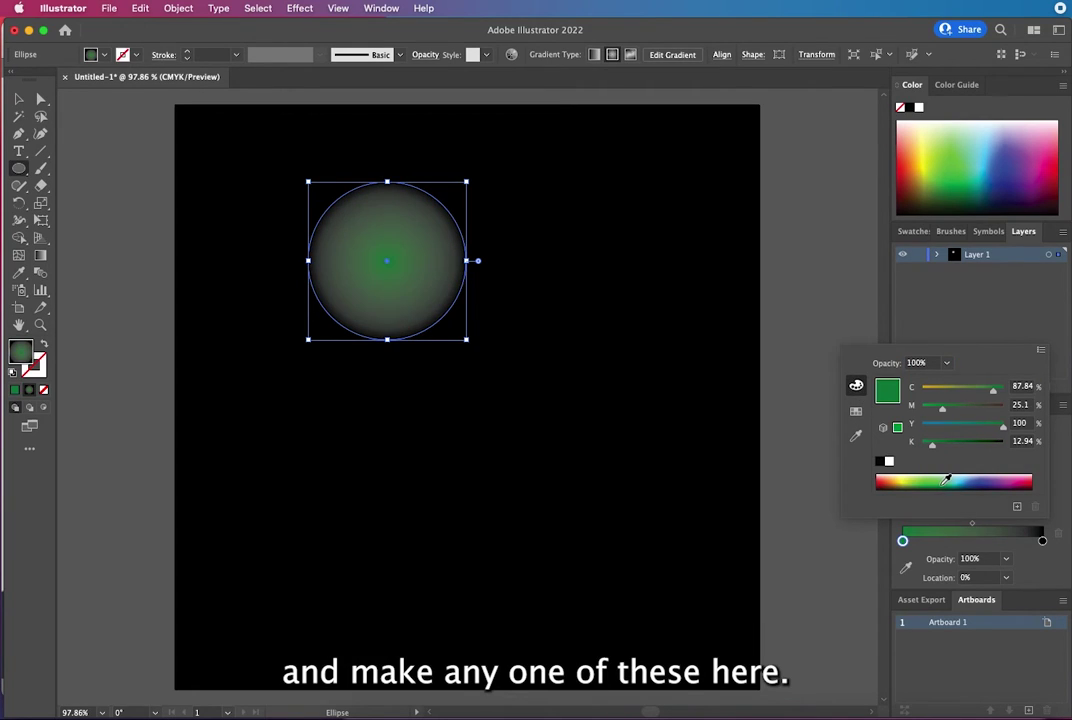
{"action": "left_click", "coordinate": [940, 480]}
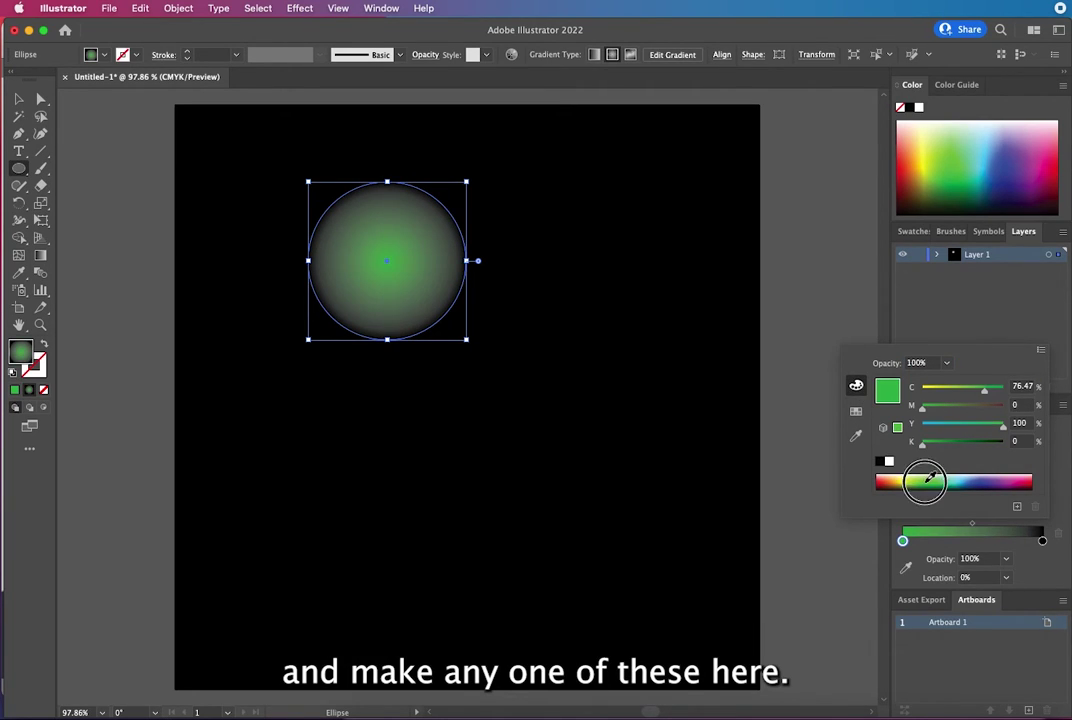
{"action": "left_click", "coordinate": [967, 476]}
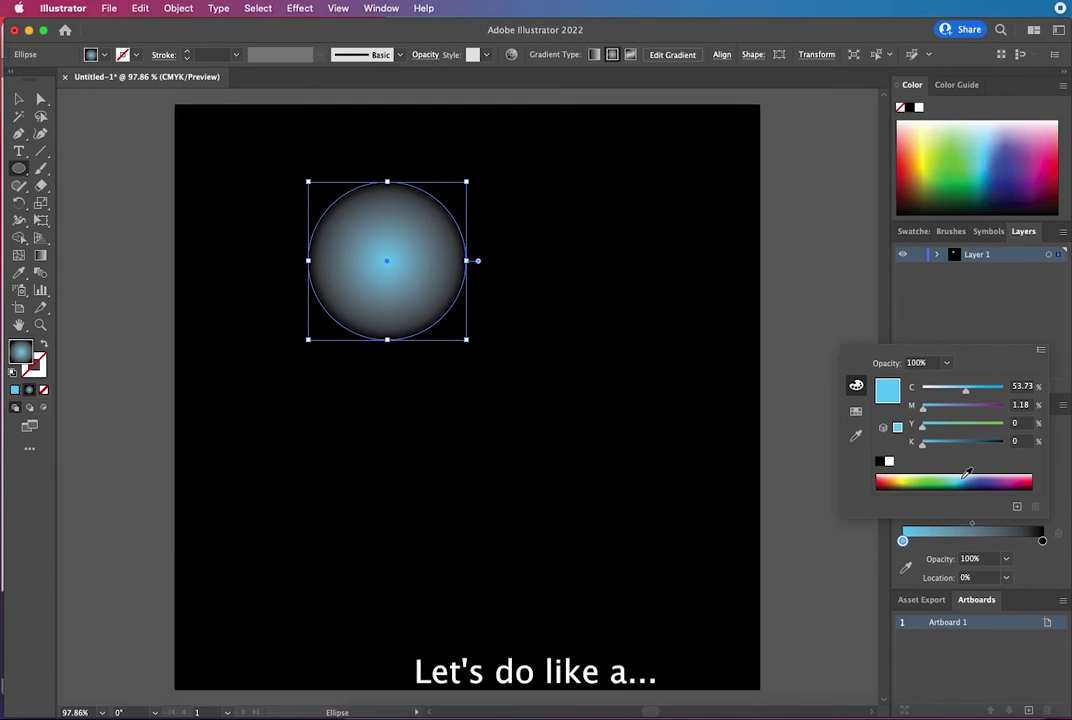
{"action": "left_click", "coordinate": [958, 479]}
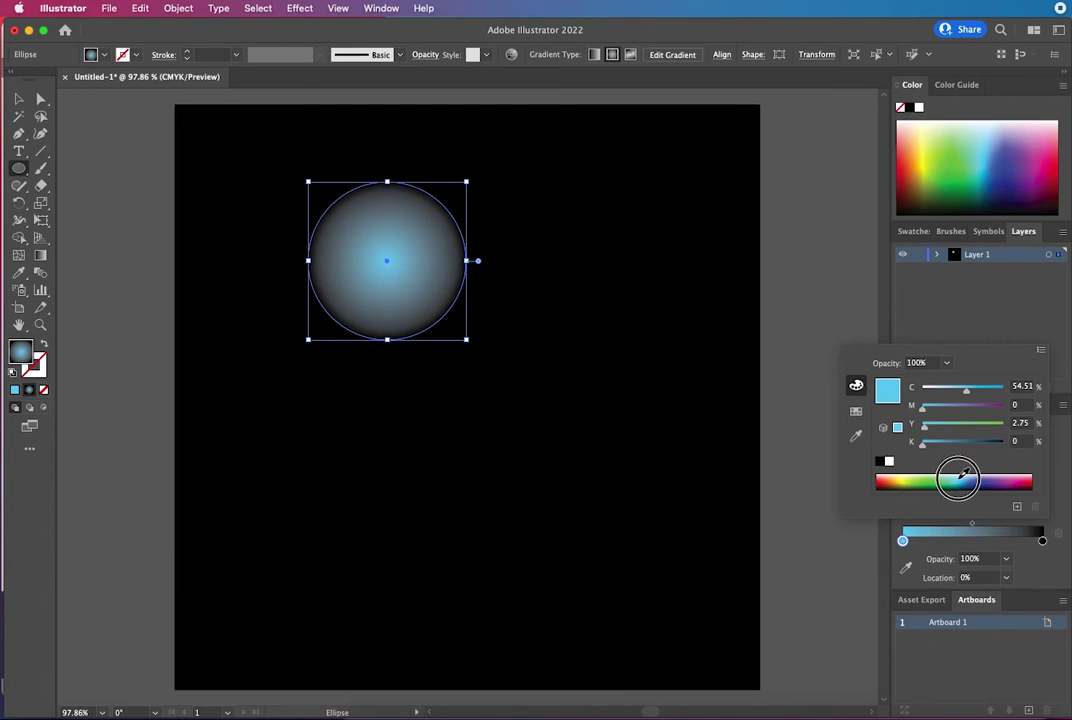
{"action": "left_click", "coordinate": [981, 322]}
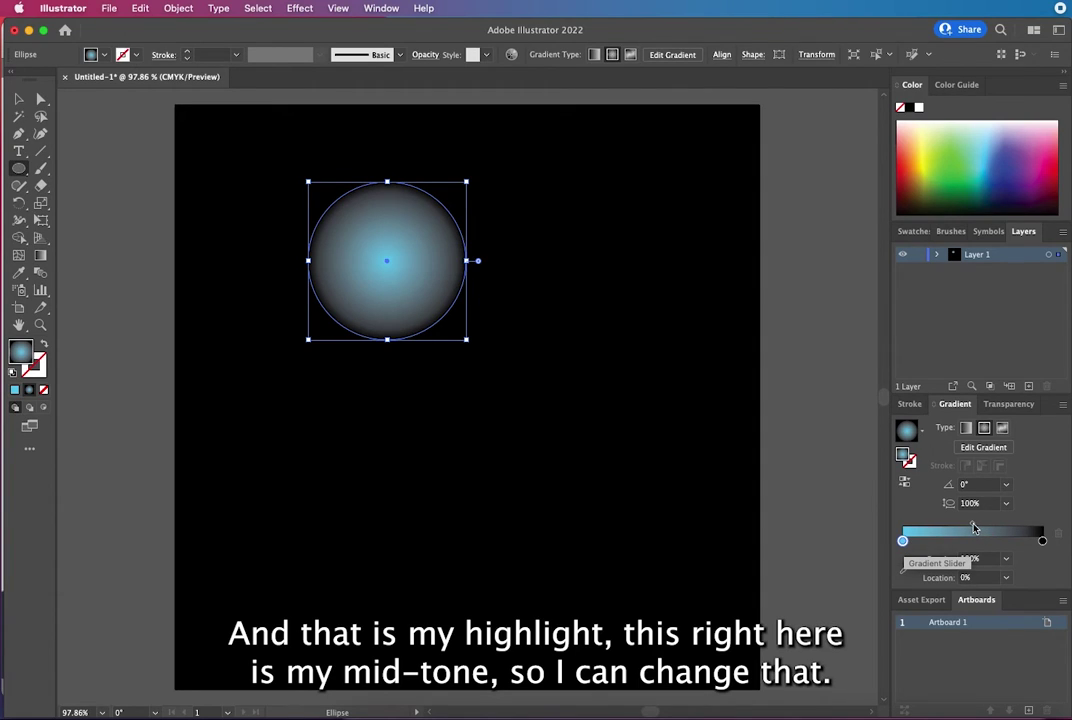
- Make the outer stop red-orange at the edge and widen the light blue centre
{"action": "mouse_move", "coordinate": [975, 530]}
{"action": "left_mouse_down"}
{"action": "mouse_move", "coordinate": [926, 529]}
{"action": "mouse_move", "coordinate": [968, 531]}
{"action": "left_mouse_up"}
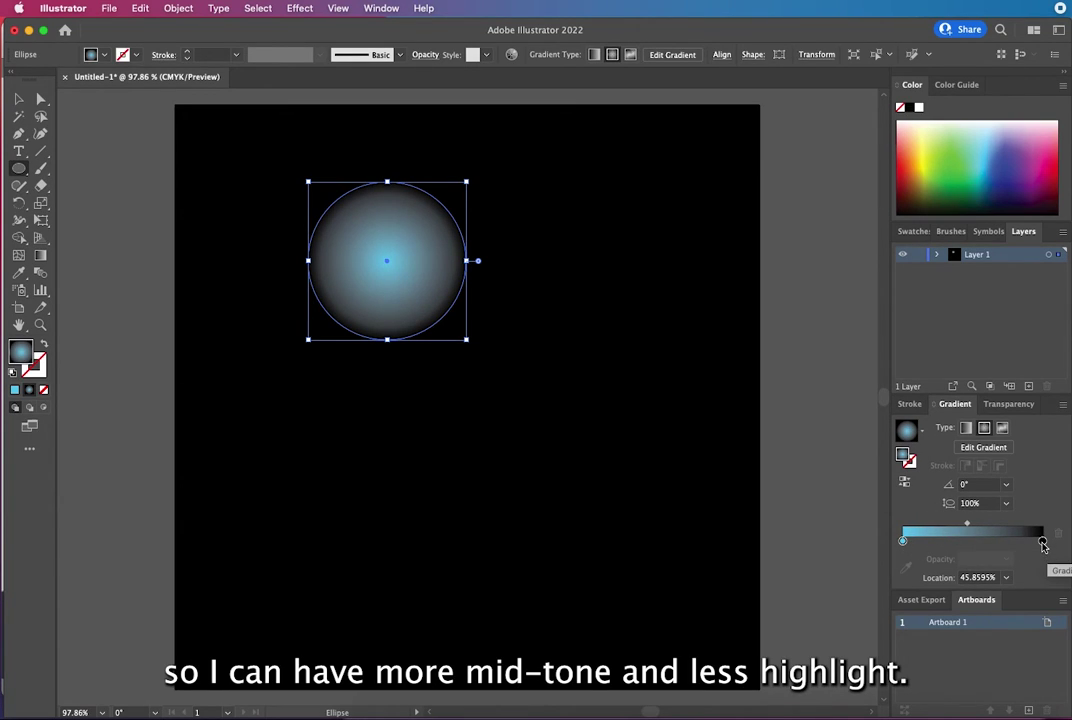
{"action": "left_click_drag", "start_coordinate": [1043, 545], "coordinate": [1021, 545]}
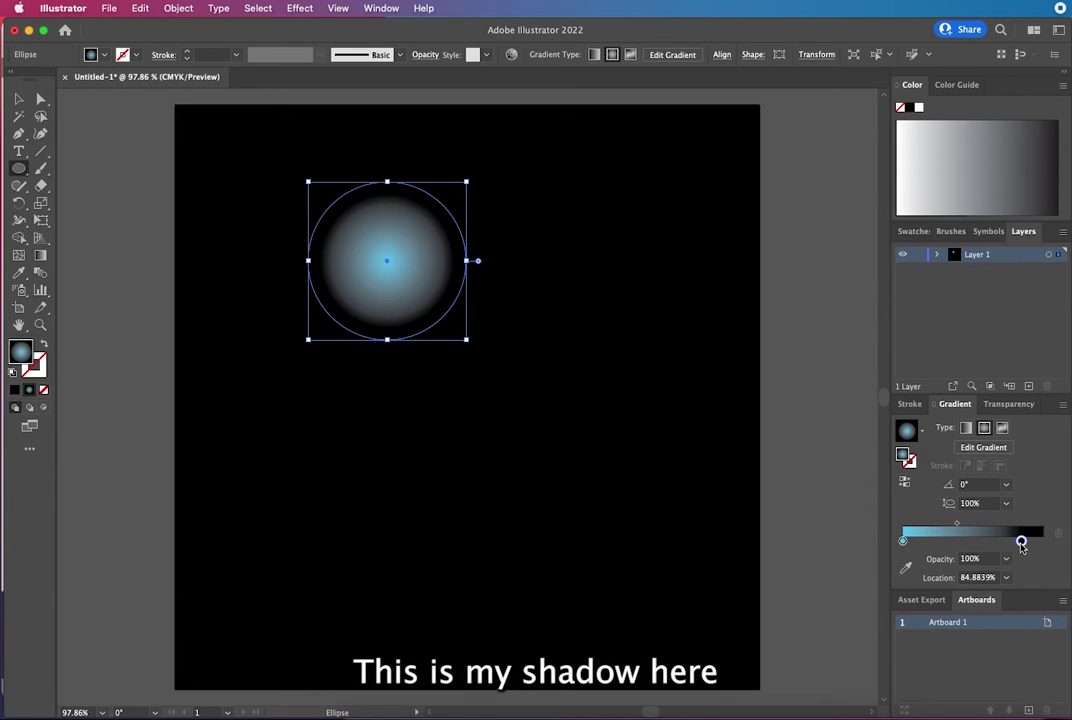
{"action": "left_click", "coordinate": [1021, 541]}
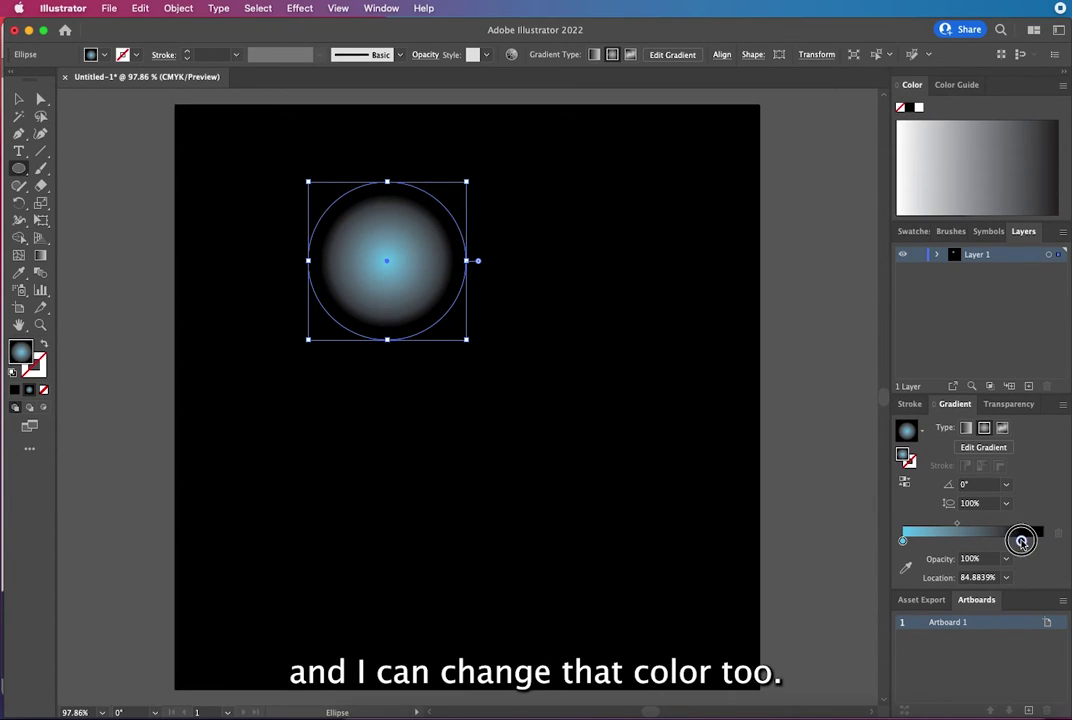
{"action": "double_click", "coordinate": [1021, 541]}
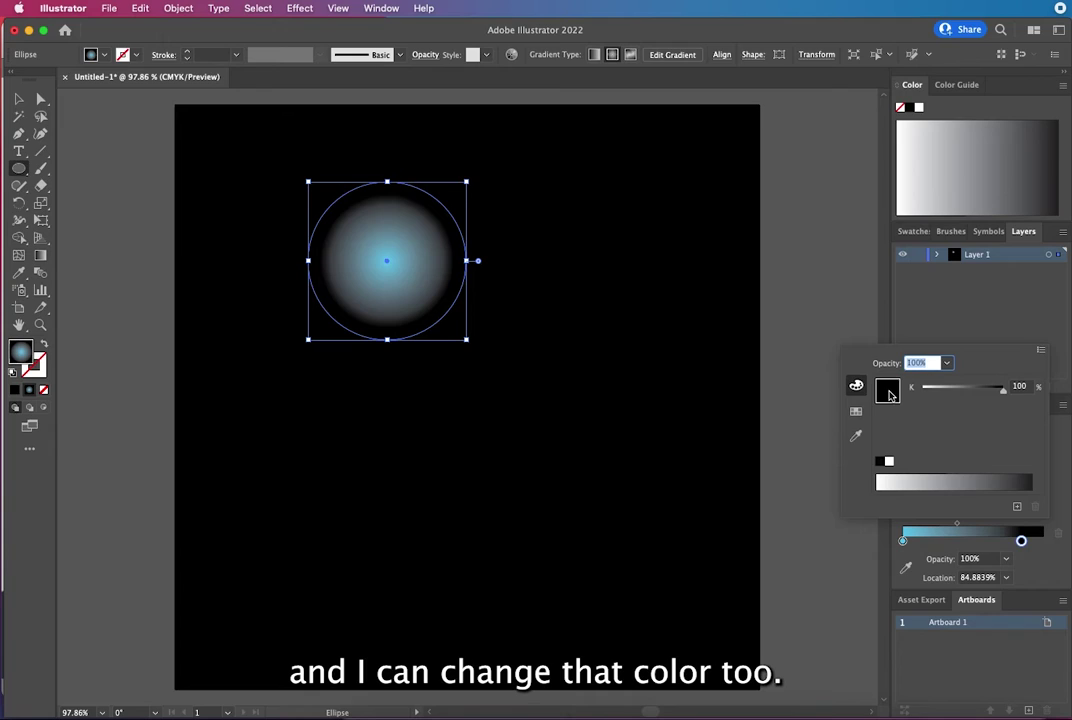
{"action": "left_click", "coordinate": [856, 407]}
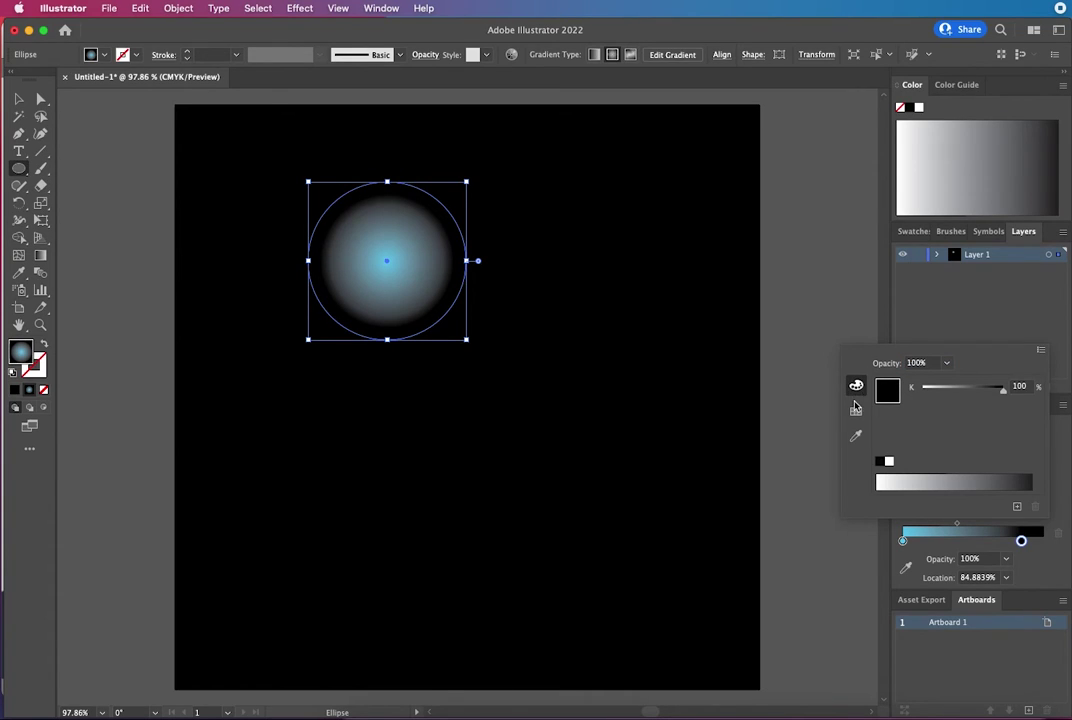
{"action": "left_click", "coordinate": [856, 407]}
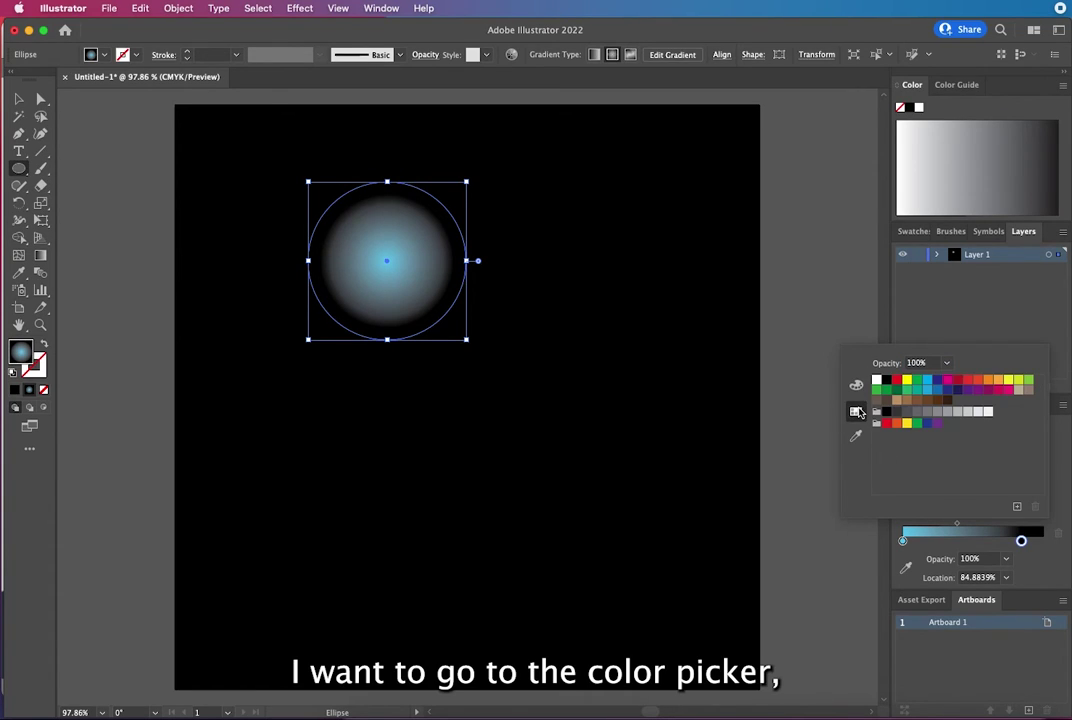
{"action": "left_click", "coordinate": [957, 391]}
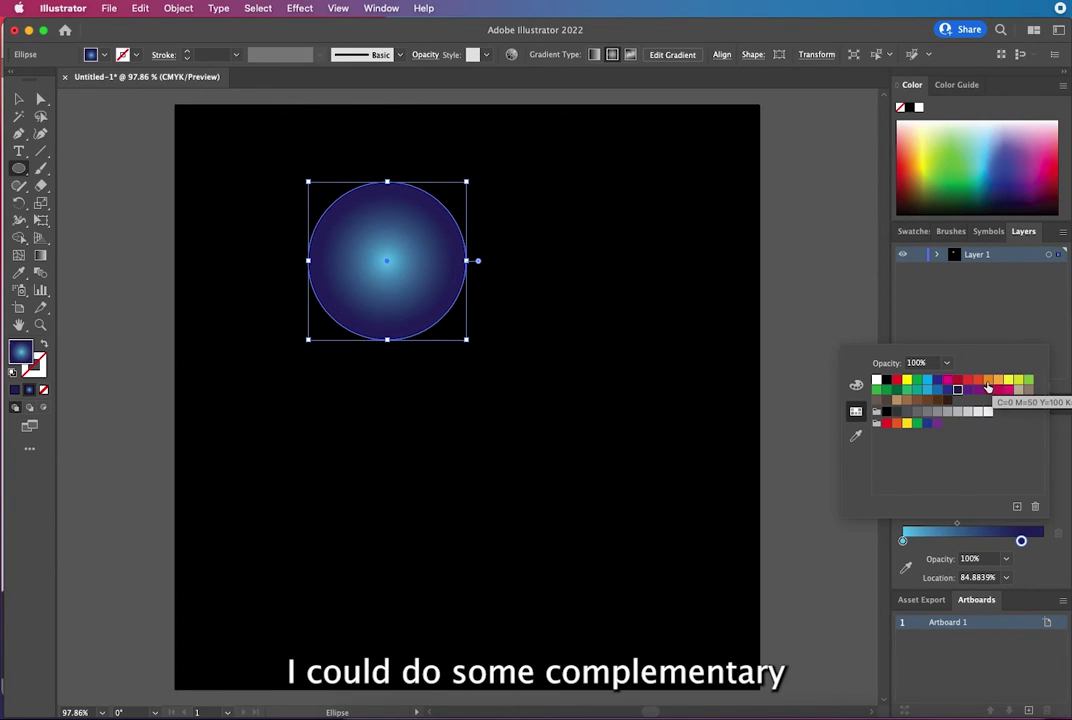
{"action": "left_click", "coordinate": [978, 381]}
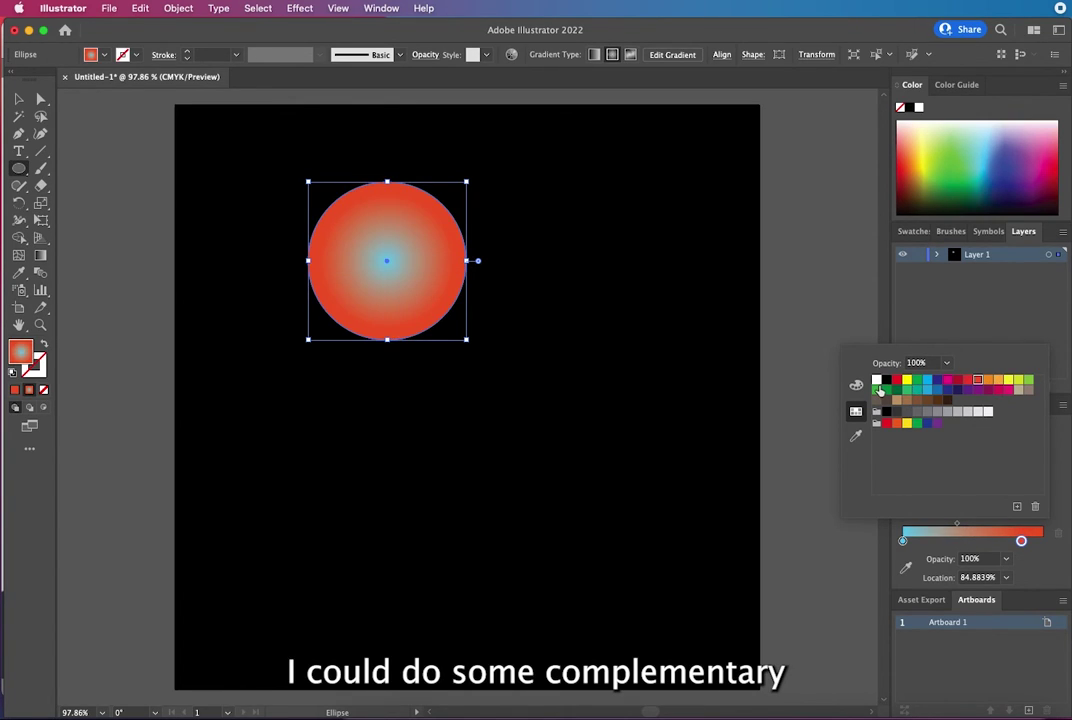
{"action": "left_click", "coordinate": [952, 331]}
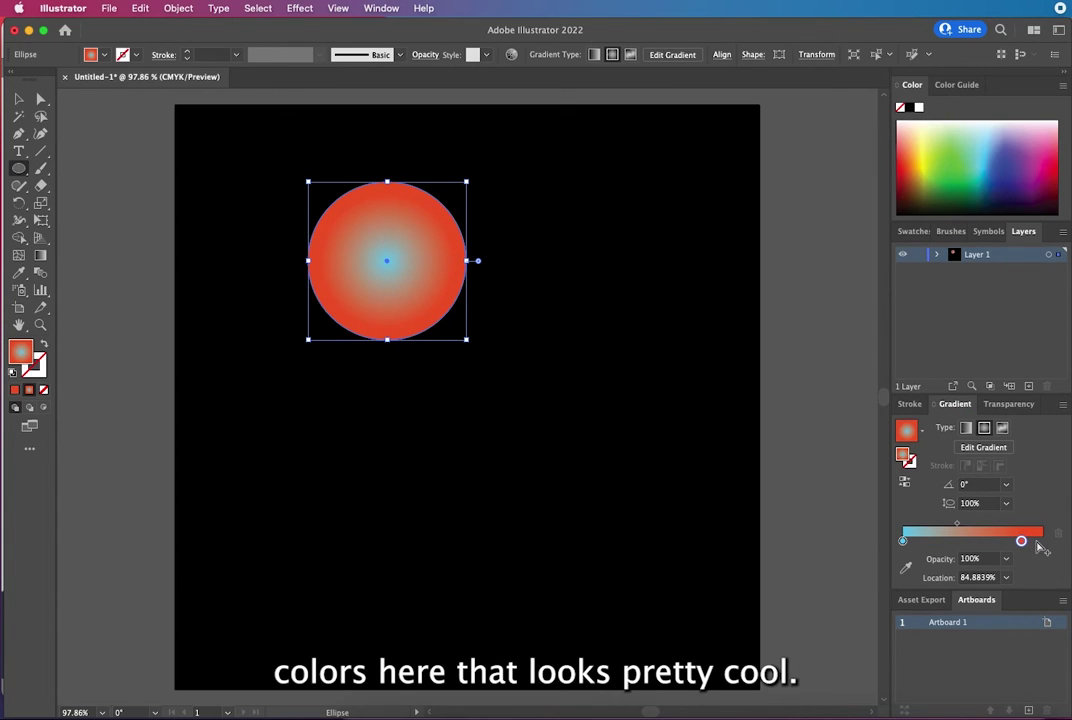
{"action": "left_click_drag", "start_coordinate": [1021, 541], "coordinate": [1057, 541]}
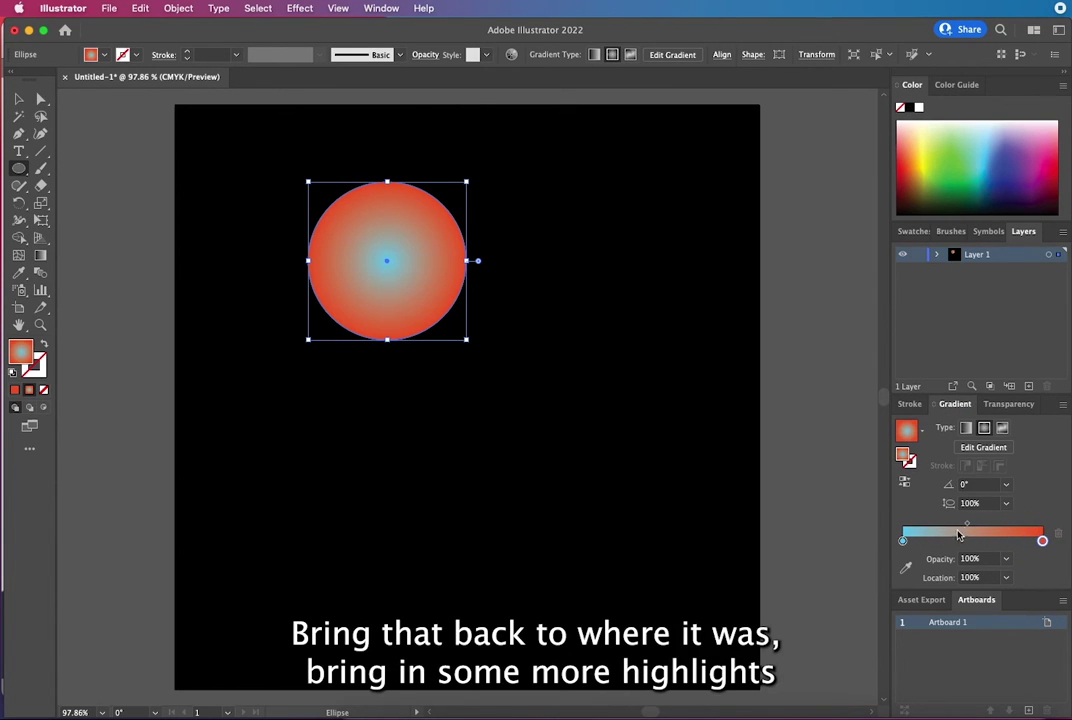
{"action": "left_click_drag", "start_coordinate": [903, 541], "coordinate": [1005, 527]}
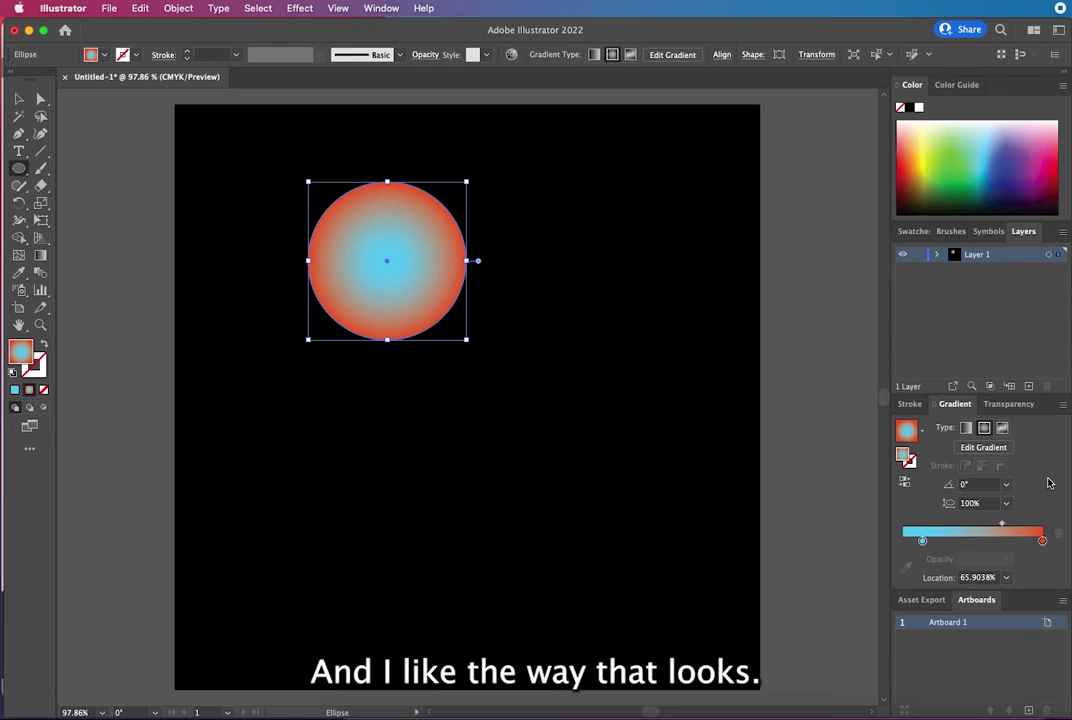
{"action": "left_click", "coordinate": [42, 369]}
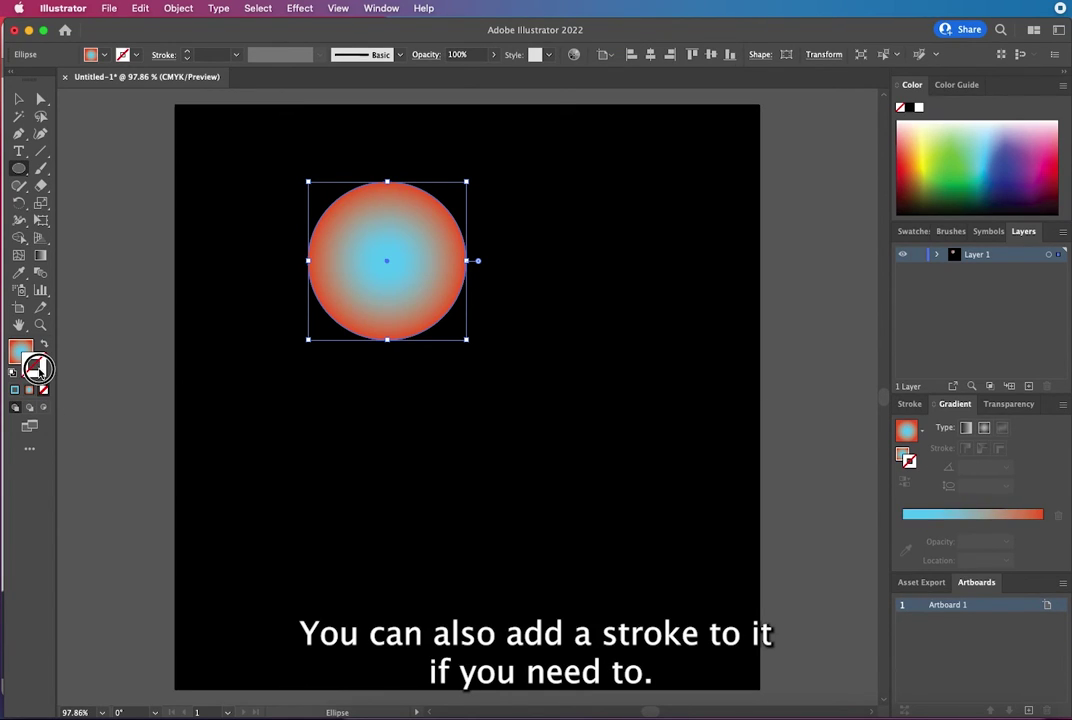
{"action": "double_click", "coordinate": [33, 365]}
{"action": "left_click", "coordinate": [262, 327]}
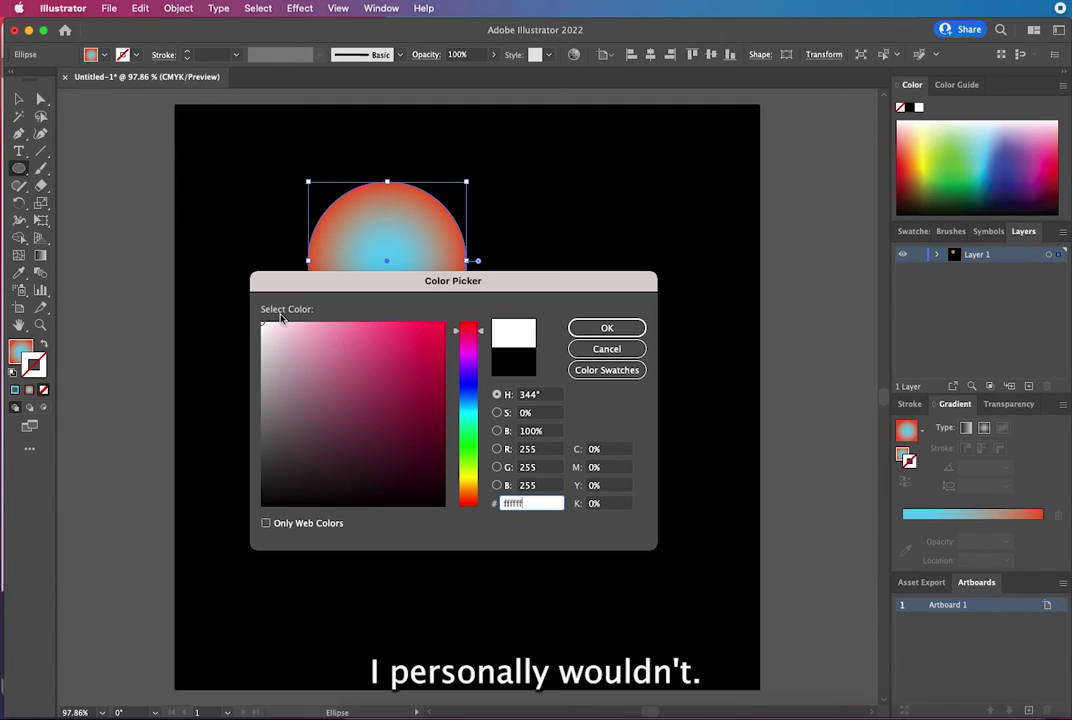
{"action": "left_click", "coordinate": [607, 328]}
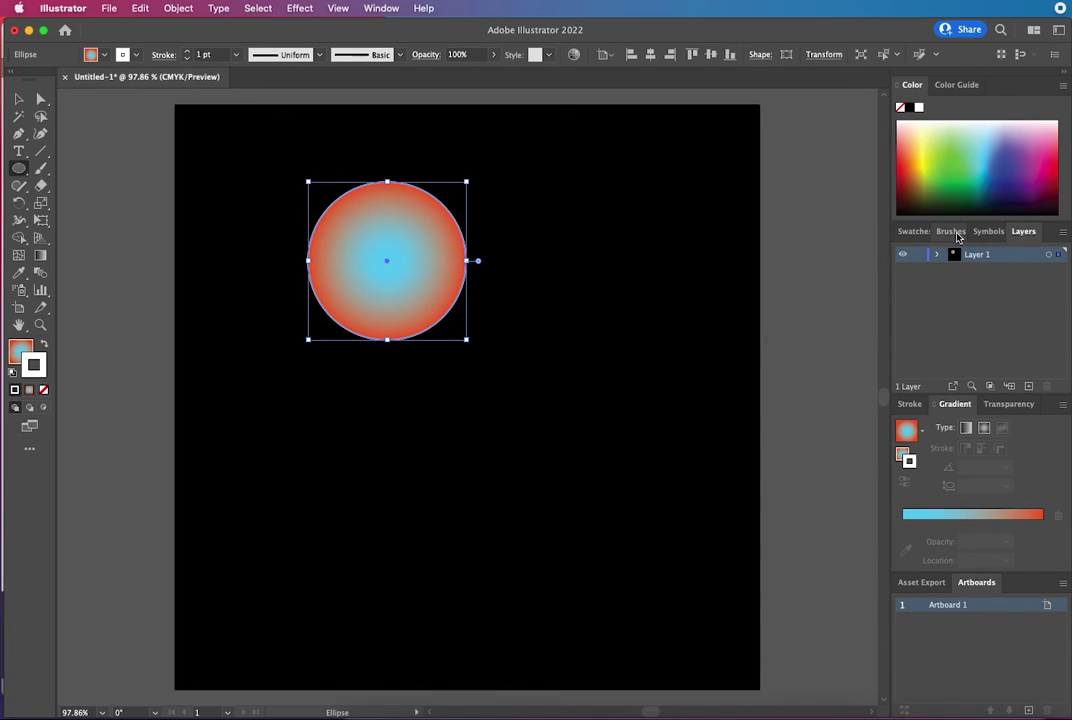
{"action": "left_click", "coordinate": [910, 404]}
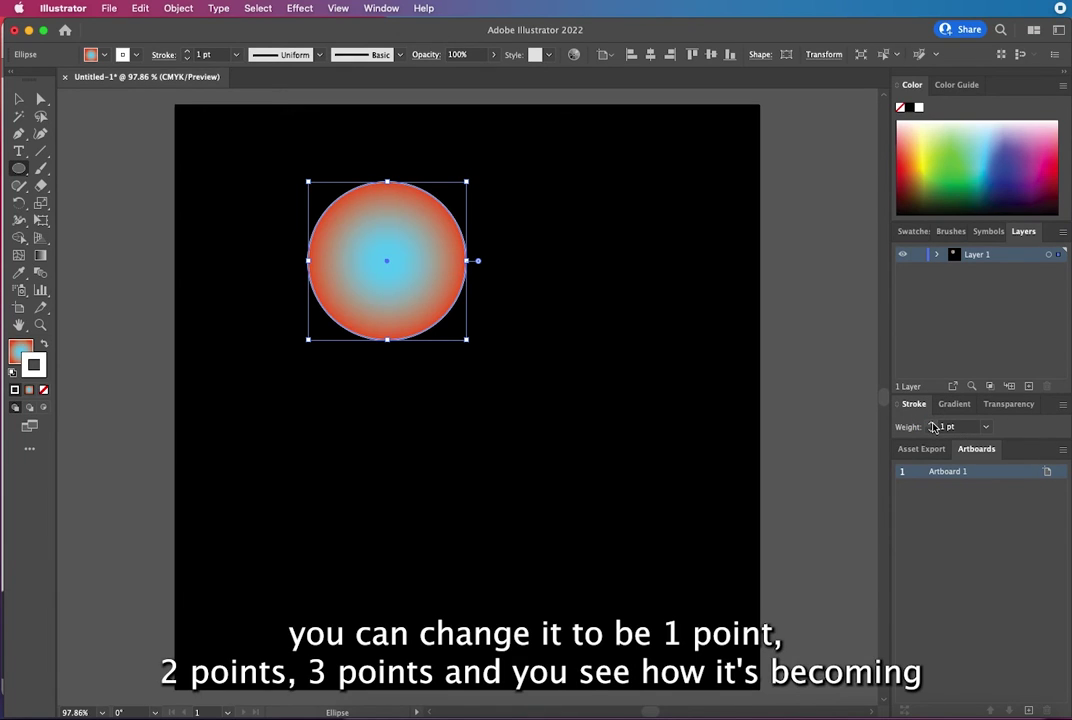
{"action": "left_click", "coordinate": [932, 424]}
{"action": "left_click", "coordinate": [932, 424]}
{"action": "left_click", "coordinate": [932, 424]}
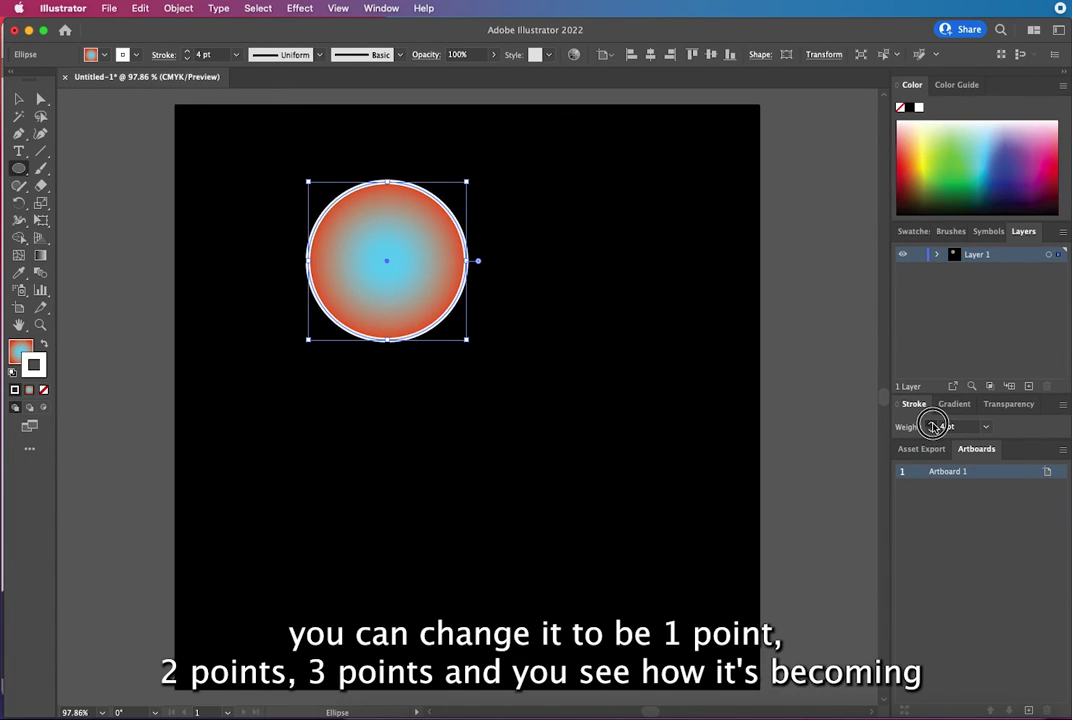
{"action": "left_click", "coordinate": [932, 424]}
{"action": "left_click", "coordinate": [932, 424]}
{"action": "left_click", "coordinate": [932, 424]}
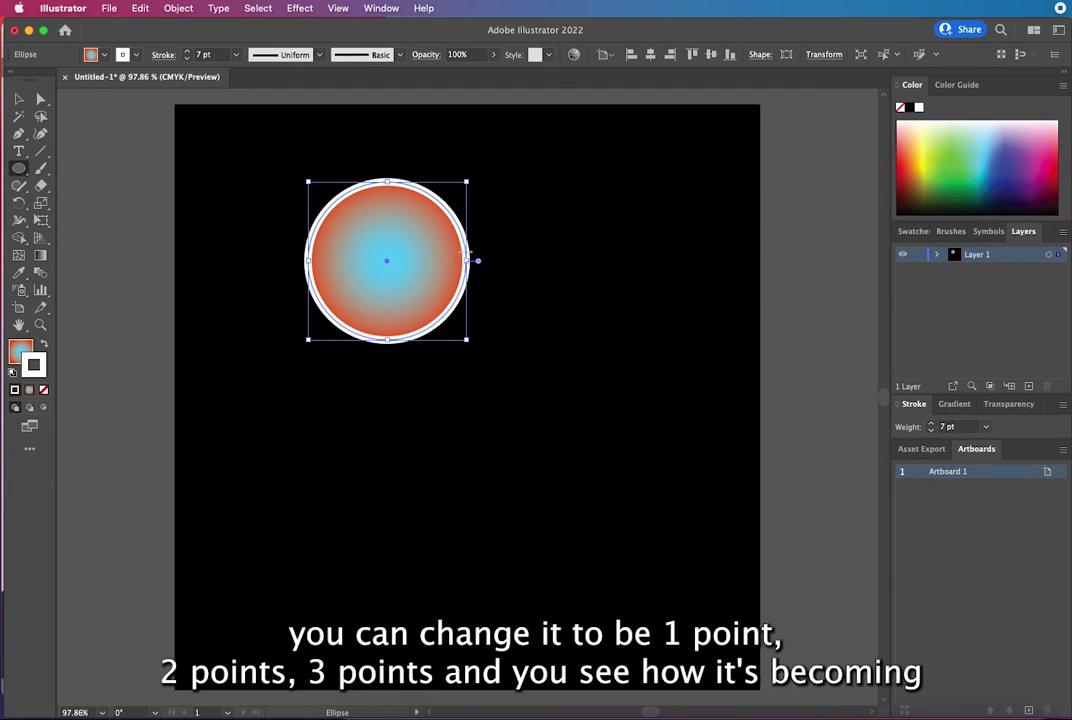
{"action": "left_click", "coordinate": [932, 430]}
{"action": "left_click", "coordinate": [932, 430]}
{"action": "left_click", "coordinate": [932, 430]}
{"action": "left_click", "coordinate": [932, 430]}
{"action": "left_click", "coordinate": [932, 430]}
{"action": "left_click", "coordinate": [932, 430]}
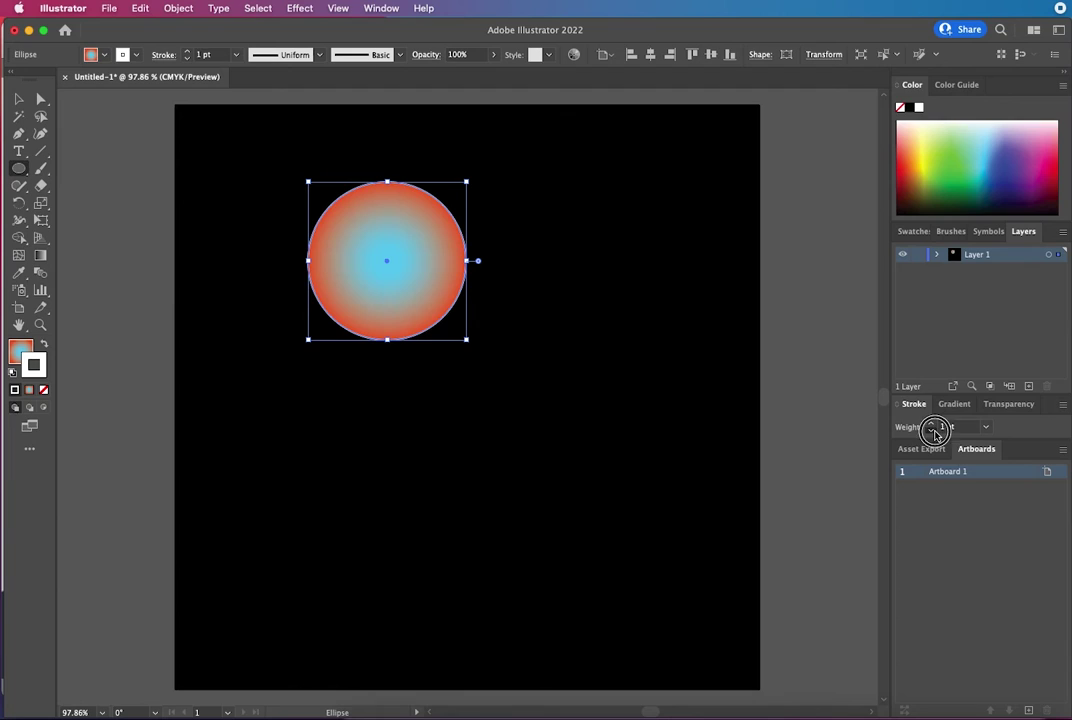
{"action": "left_click", "coordinate": [932, 430]}
{"action": "left_click", "coordinate": [43, 391]}
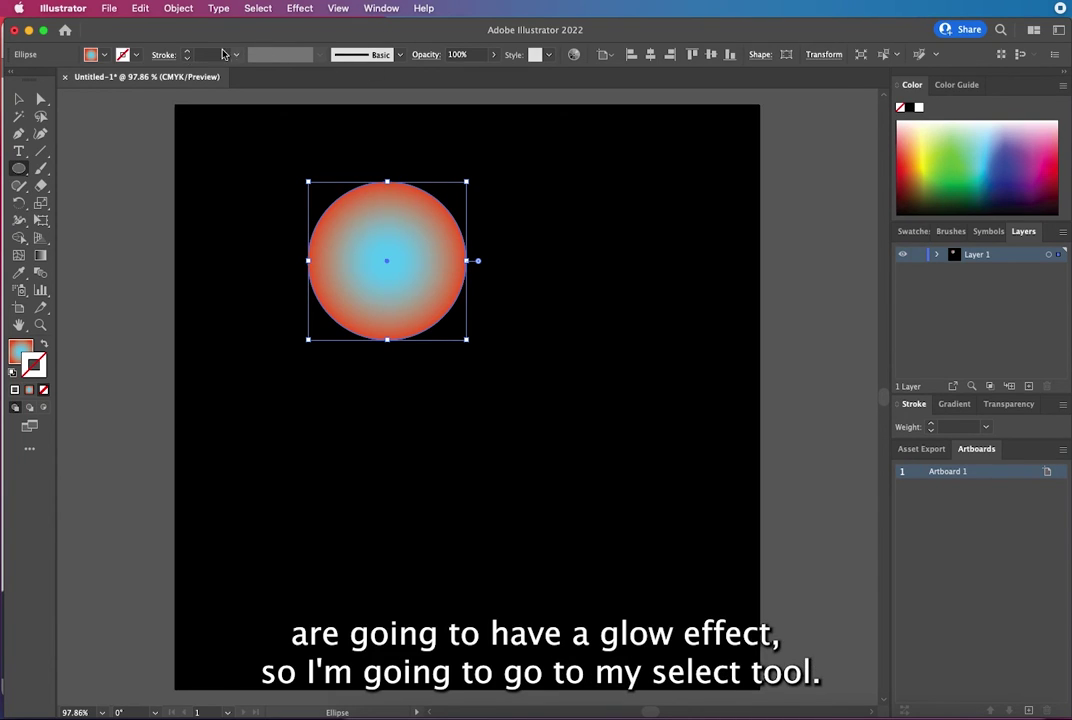
- Add an Outer Glow effect to the circle with a white glow colour
{"action": "left_click", "coordinate": [17, 100]}
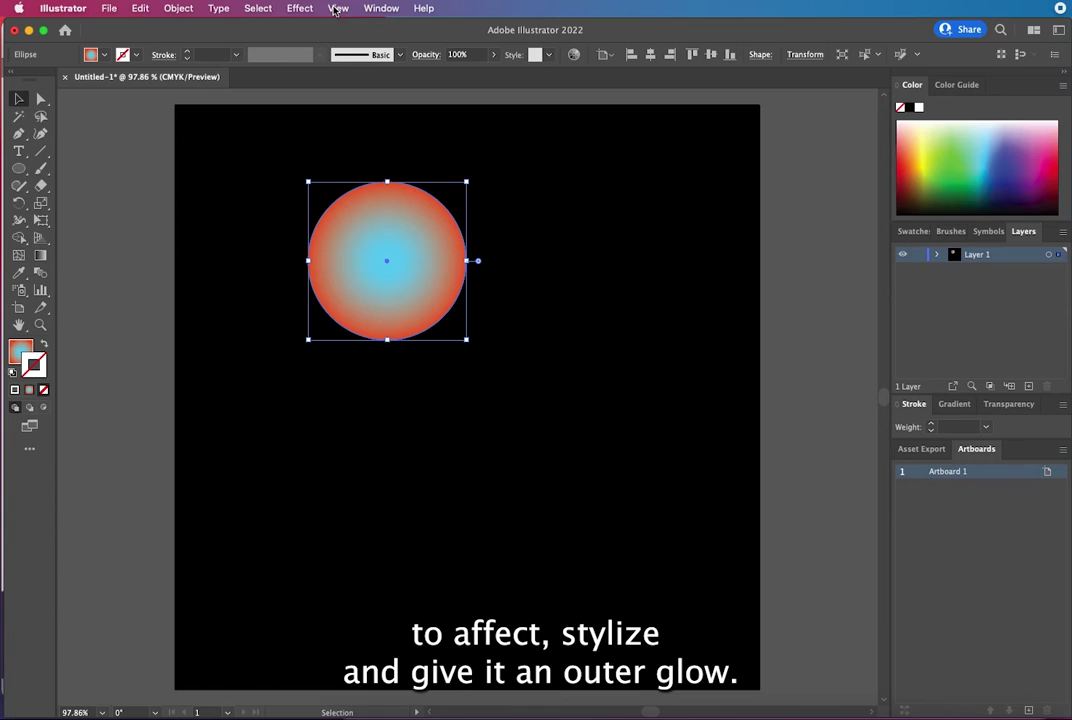
{"action": "left_click", "coordinate": [302, 9]}
{"action": "mouse_move", "coordinate": [359, 226]}
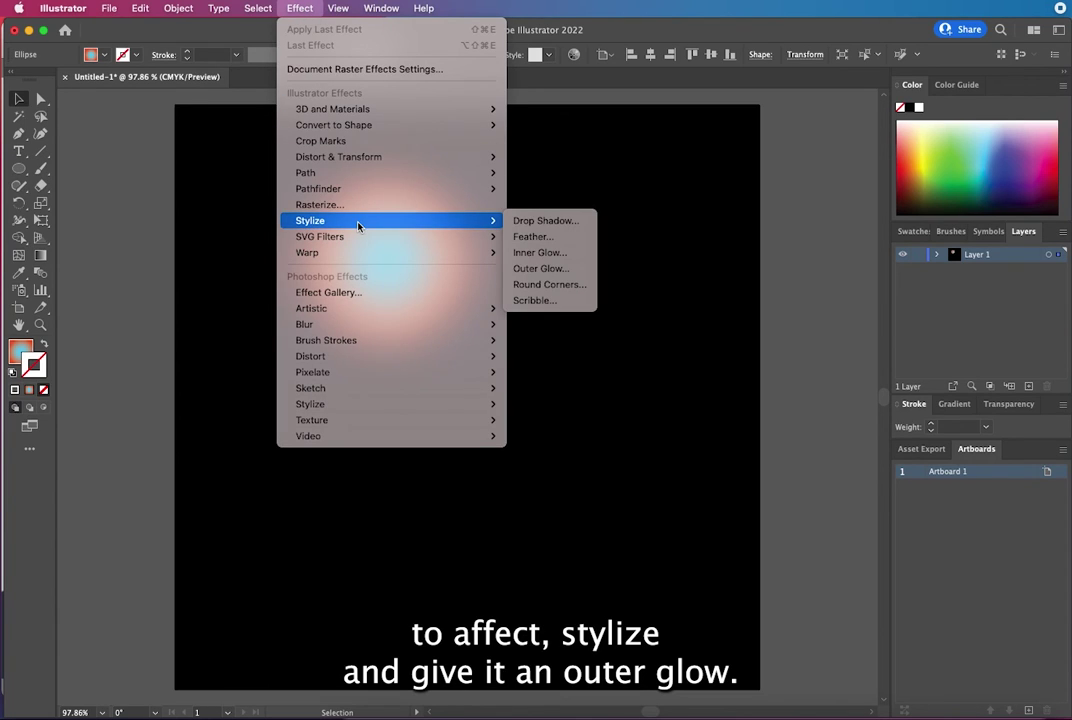
{"action": "left_click", "coordinate": [554, 272]}
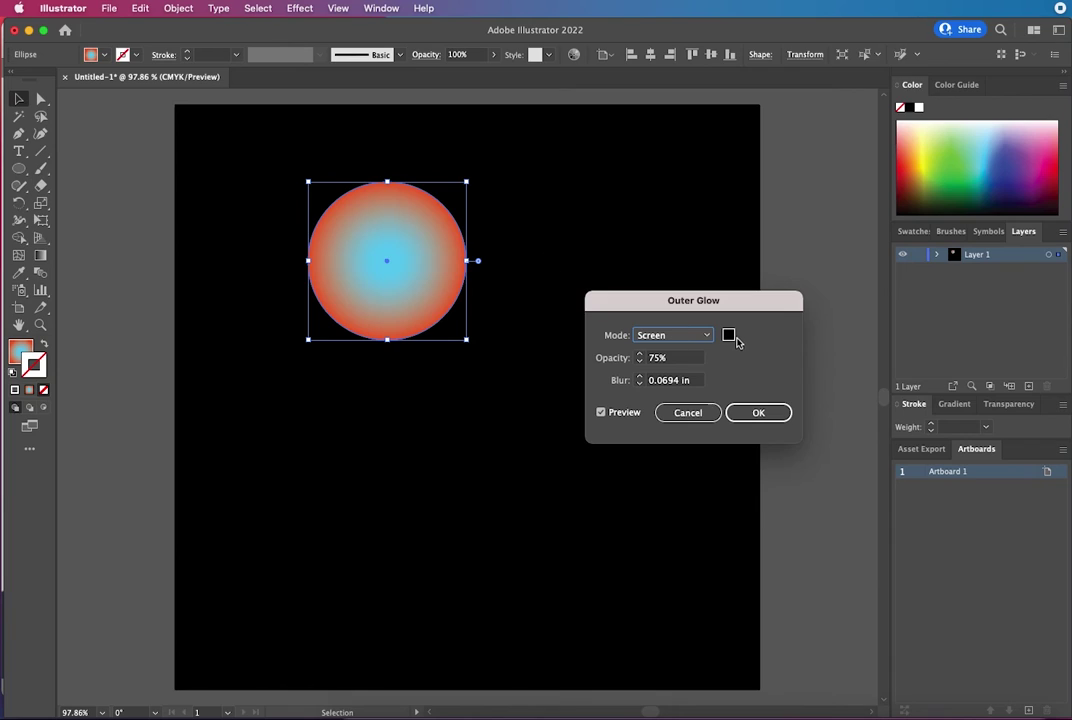
{"action": "left_click", "coordinate": [729, 336]}
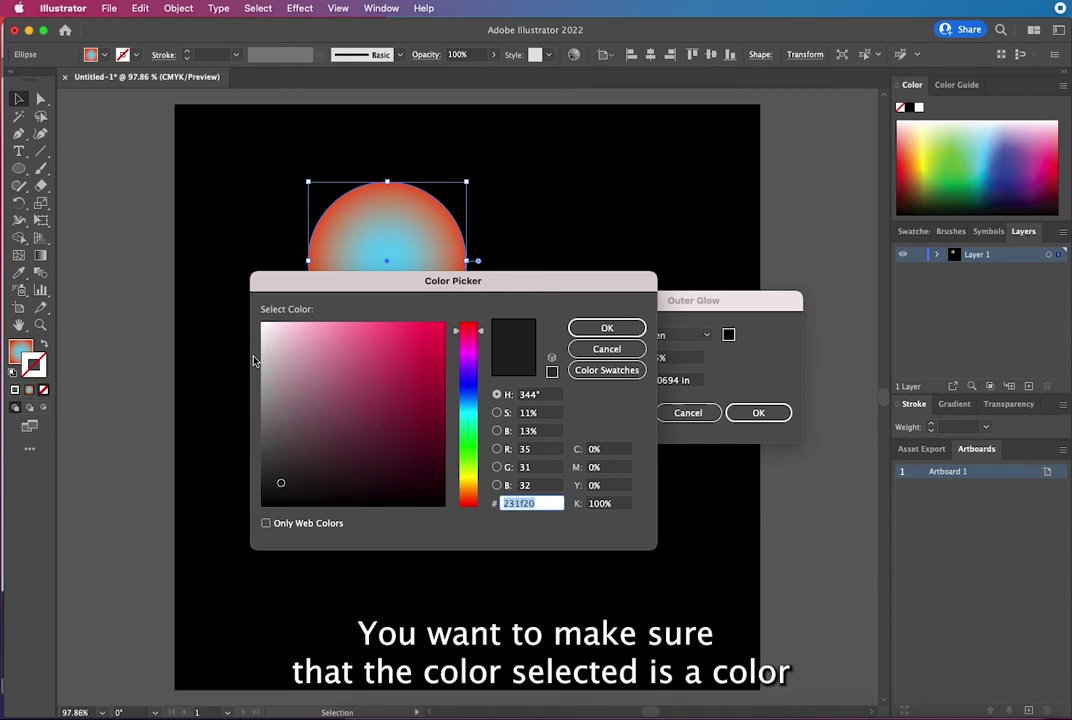
{"action": "left_click", "coordinate": [264, 327]}
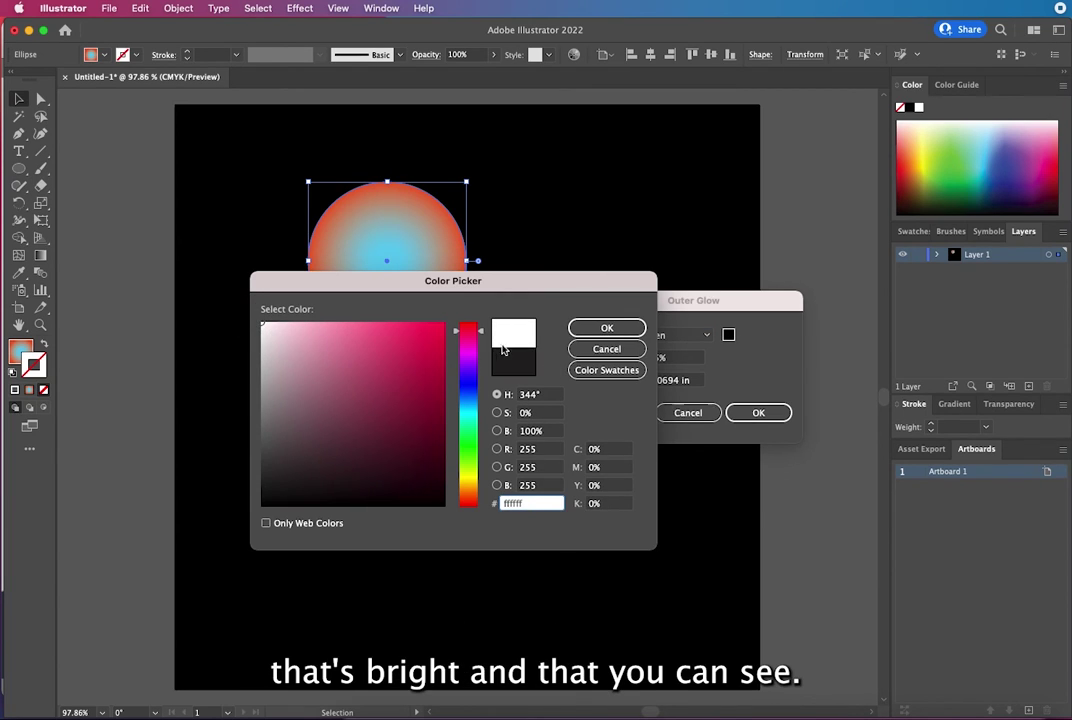
{"action": "left_click", "coordinate": [588, 330]}
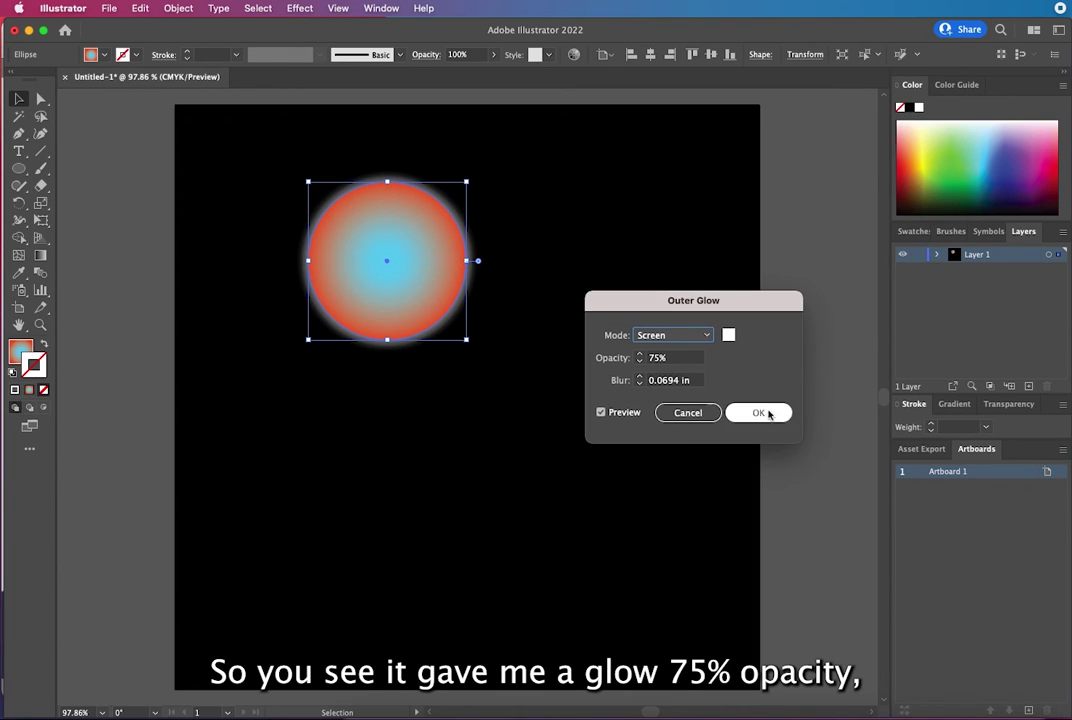
- Set the glow opacity to 100% and blur to 0.25 in, then apply it
{"action": "double_click", "coordinate": [665, 360]}
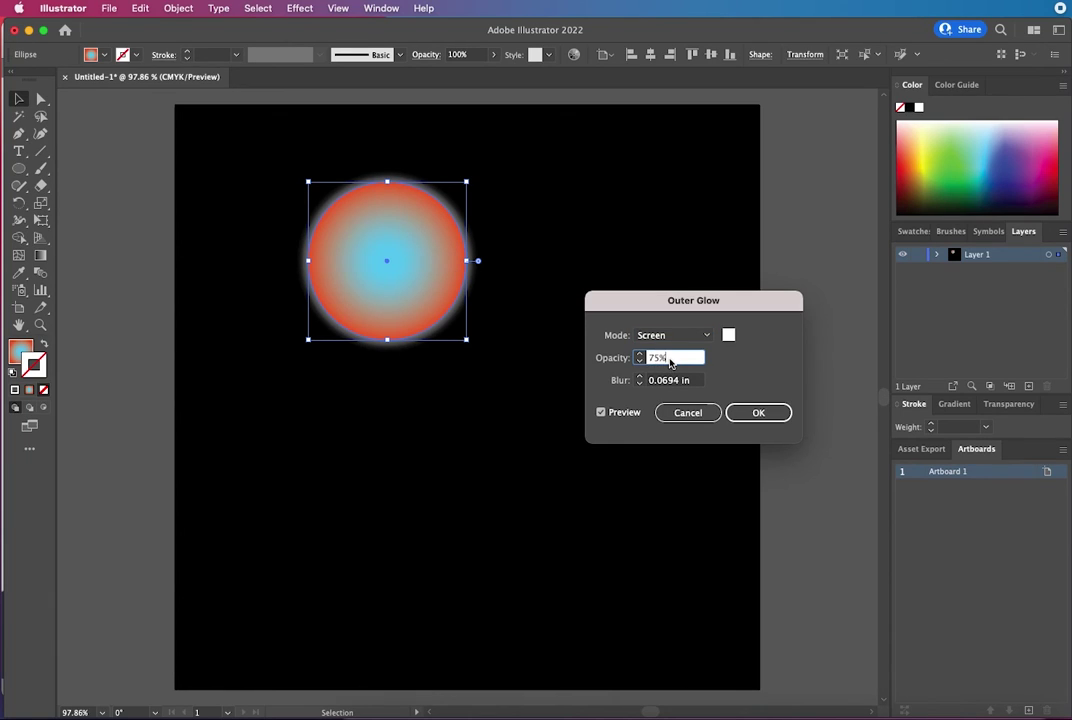
{"action": "type", "text": "100"}
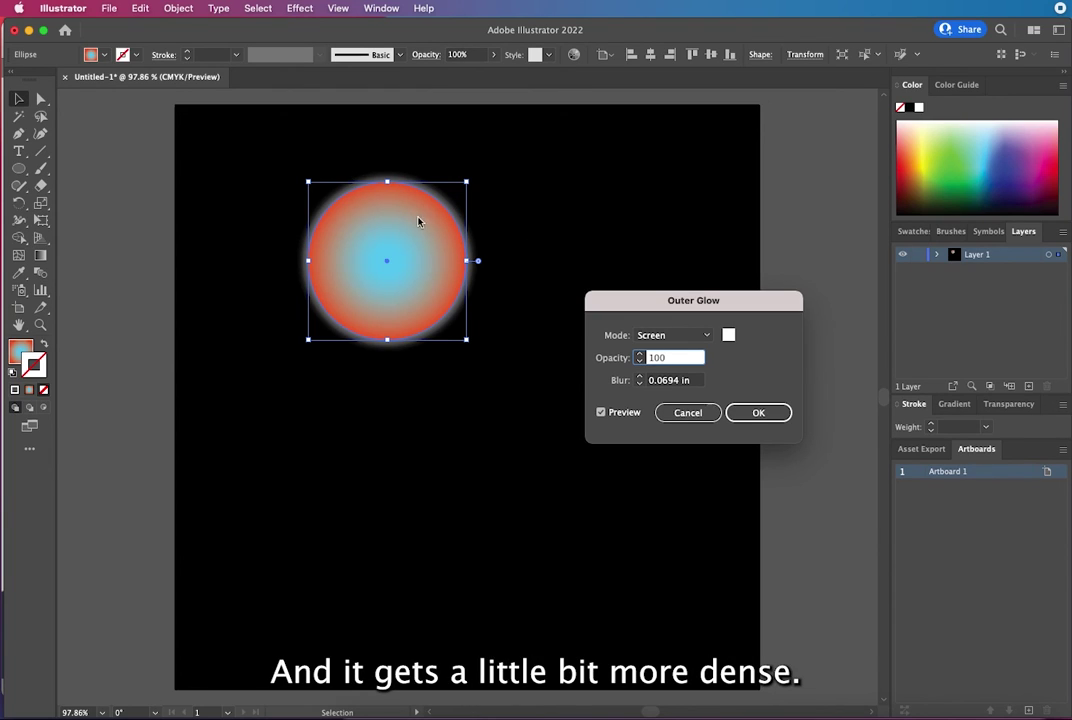
{"action": "left_click", "coordinate": [640, 378]}
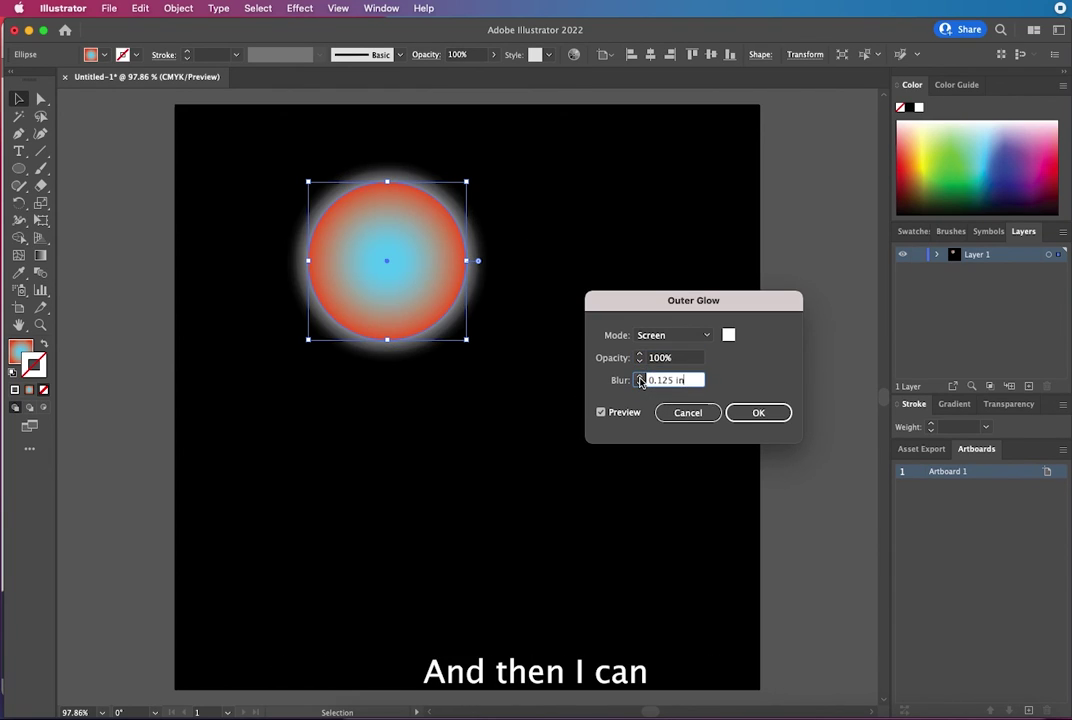
{"action": "left_click", "coordinate": [640, 378]}
{"action": "left_click", "coordinate": [640, 378]}
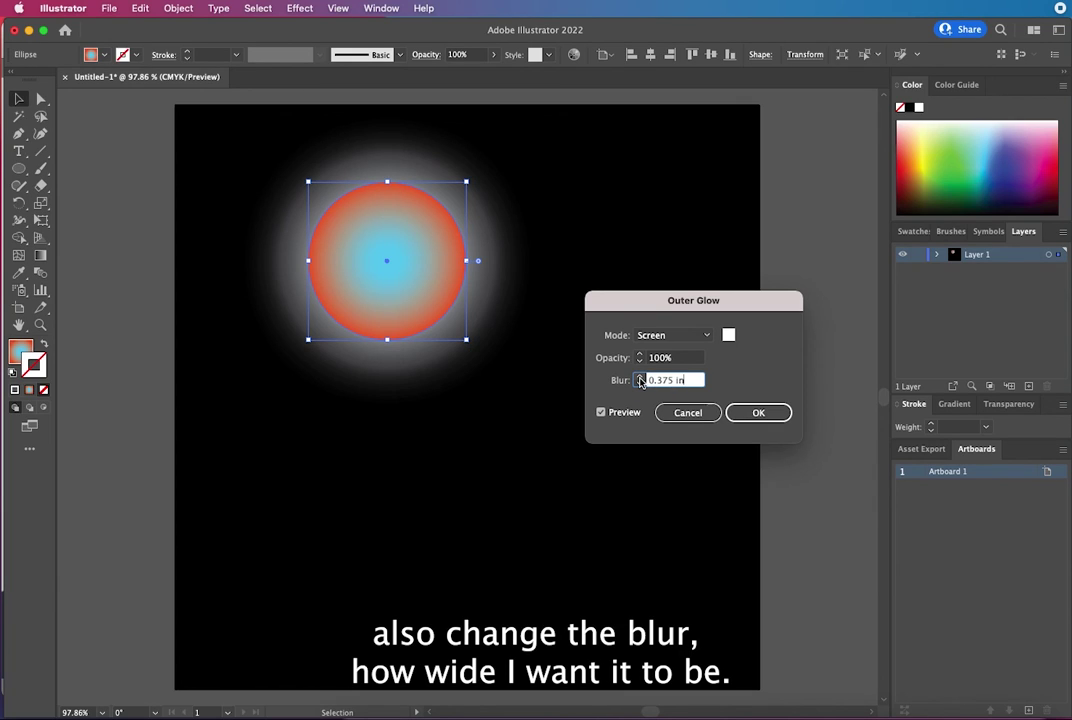
{"action": "left_click", "coordinate": [640, 378]}
{"action": "left_click", "coordinate": [640, 387]}
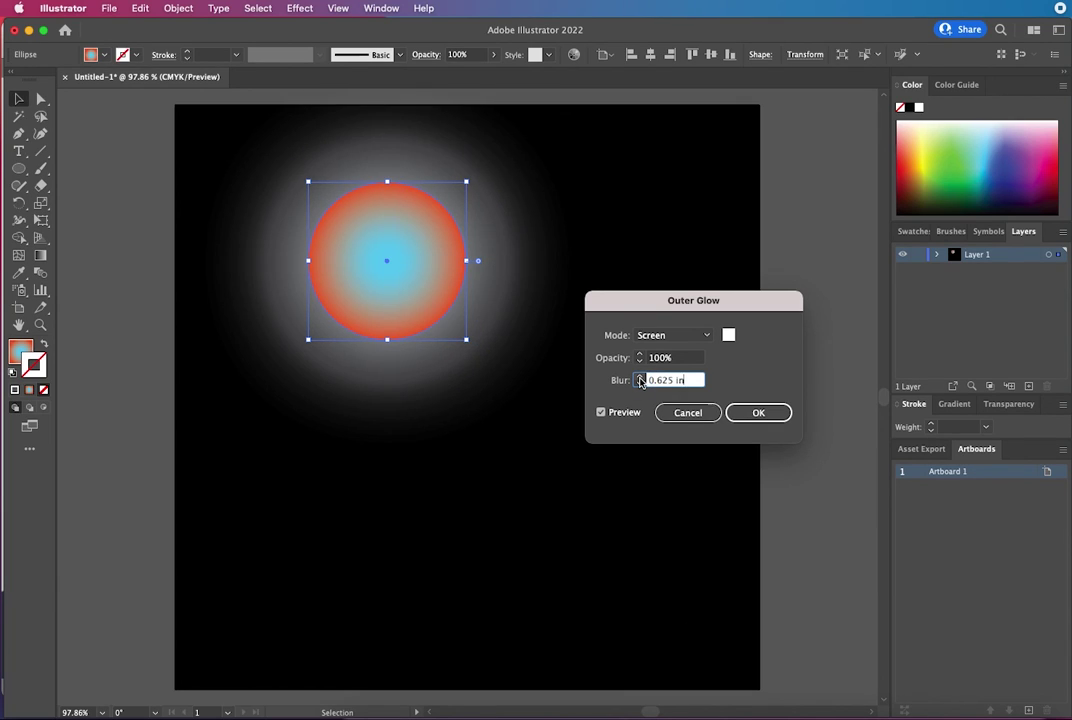
{"action": "left_click", "coordinate": [640, 388]}
{"action": "left_click", "coordinate": [640, 387]}
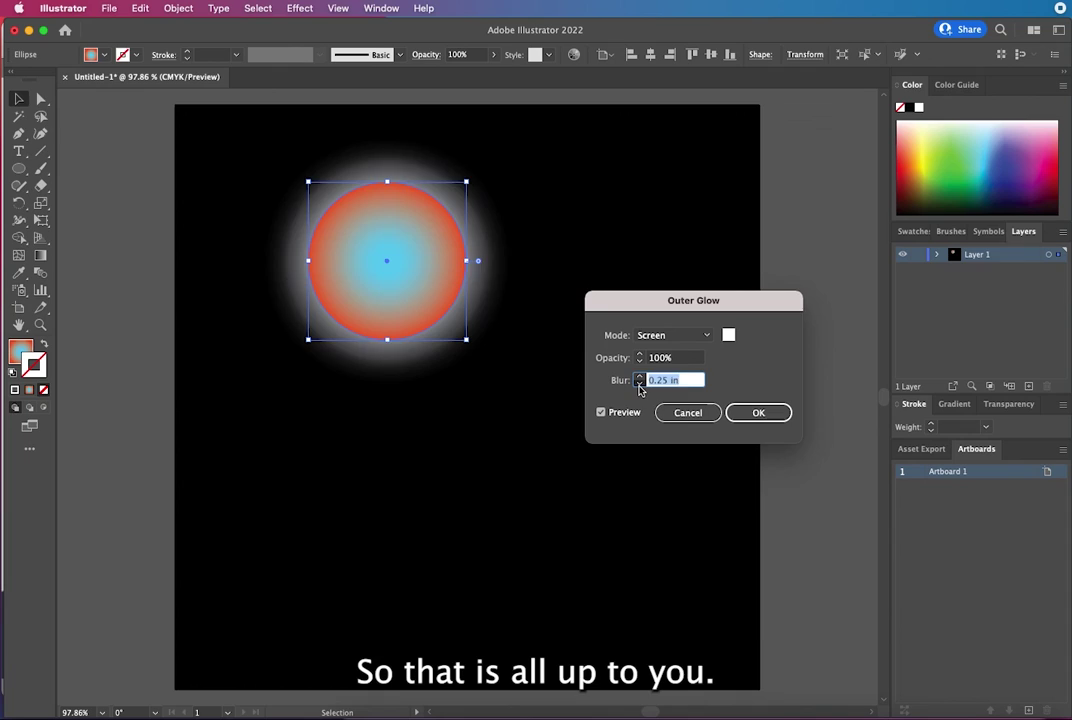
{"action": "left_click", "coordinate": [640, 379]}
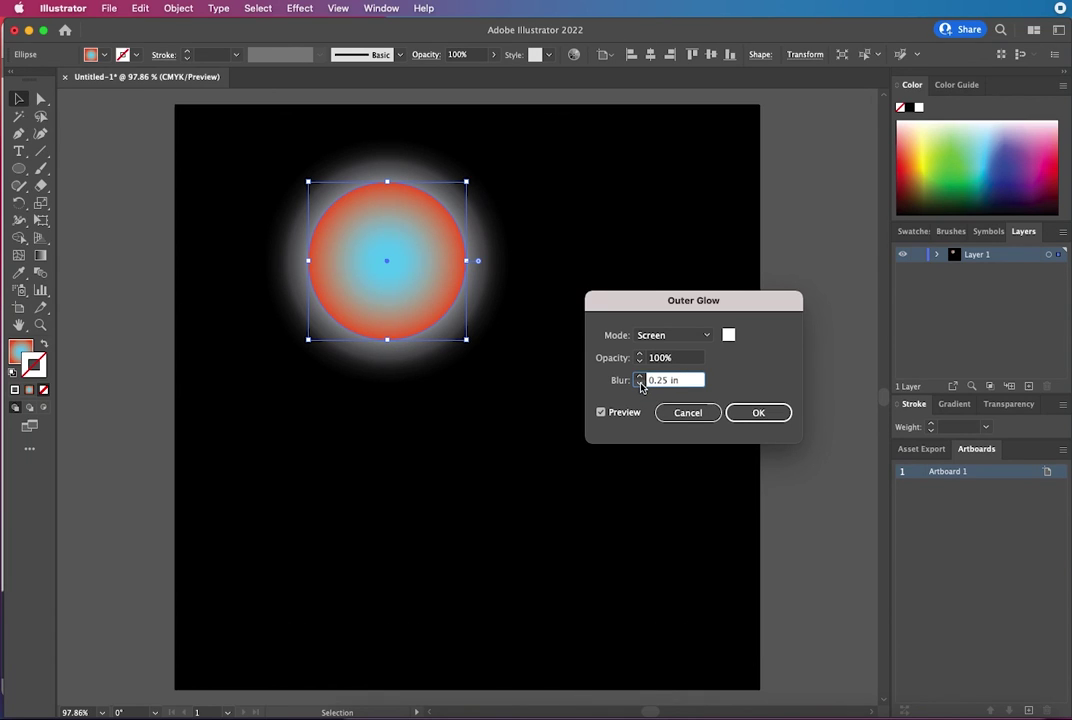
{"action": "left_click", "coordinate": [757, 412]}
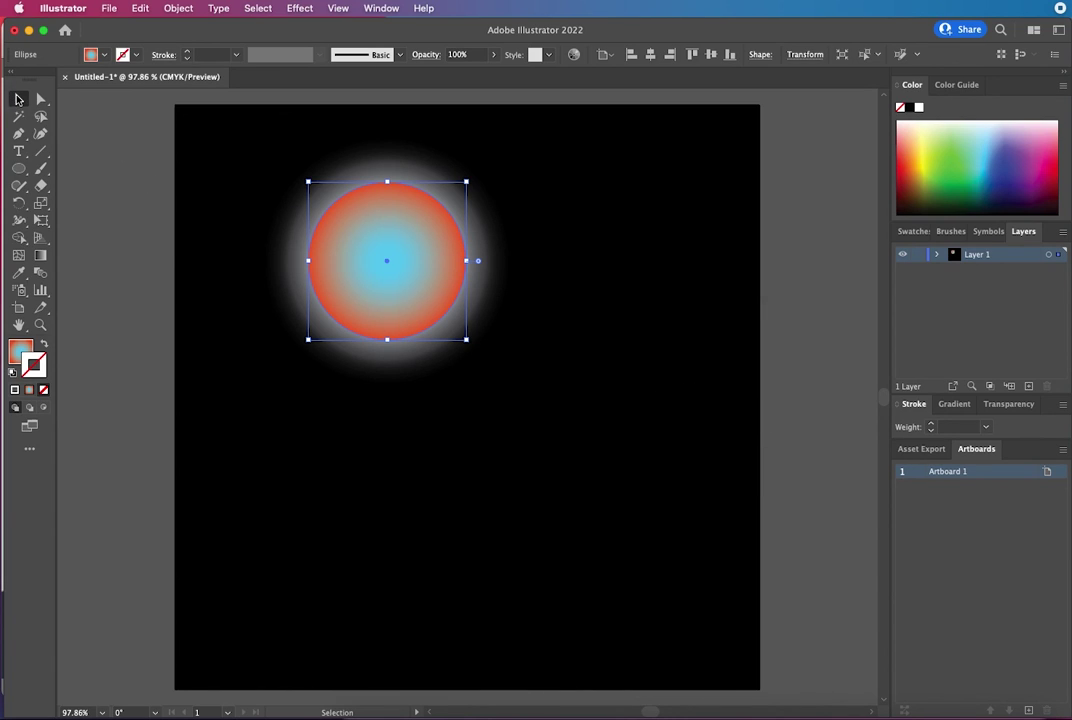
{"action": "left_click", "coordinate": [100, 180]}
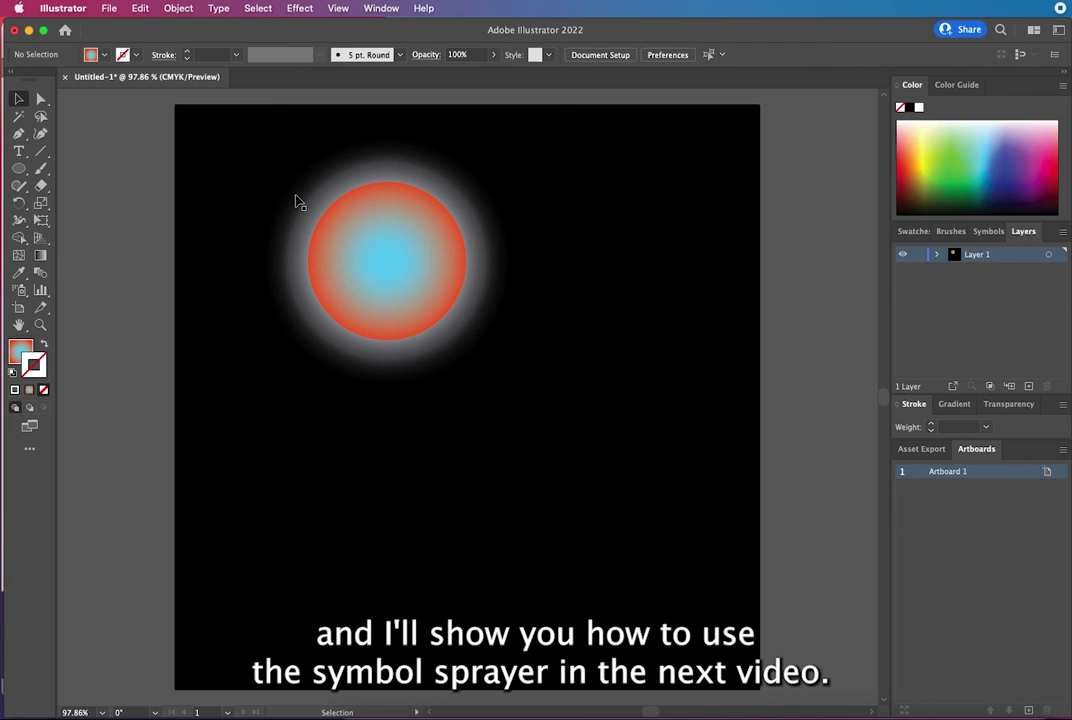
{"action": "key", "text": "super+shift+4"}
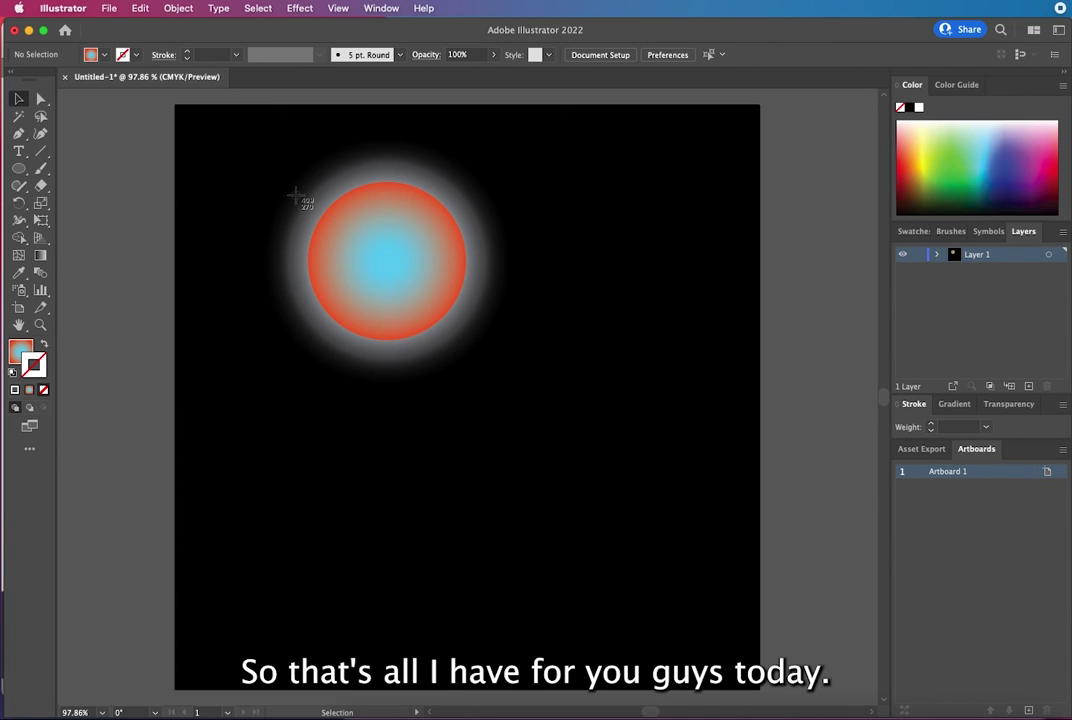